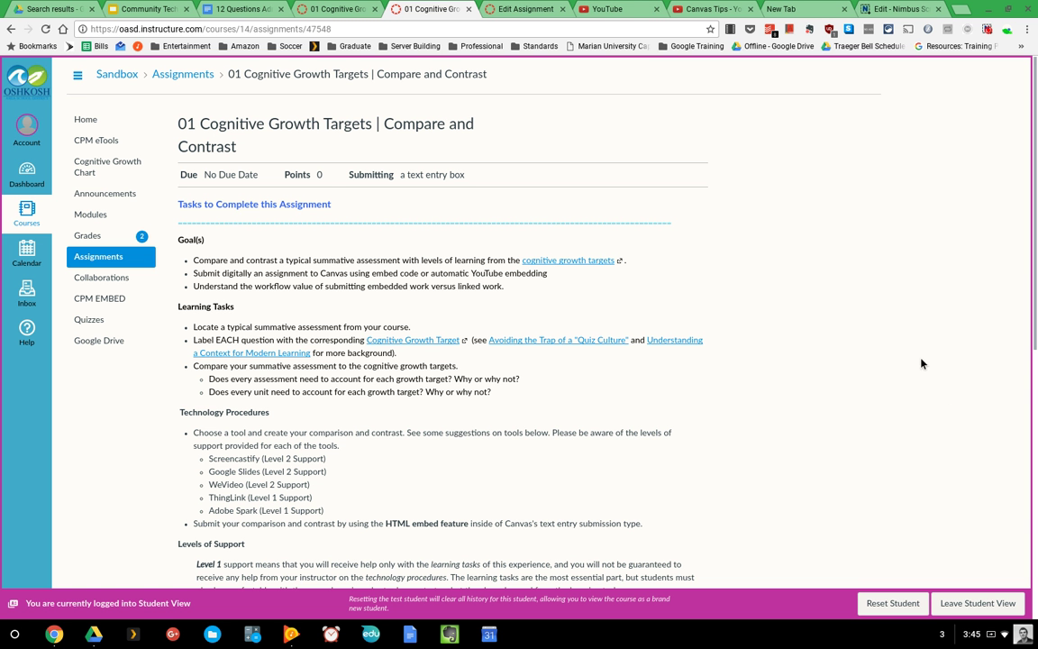
# Examine the assignment's learning tasks, technology procedures, support levels and text entry area.
pyautogui.scroll(-3, 921, 364)
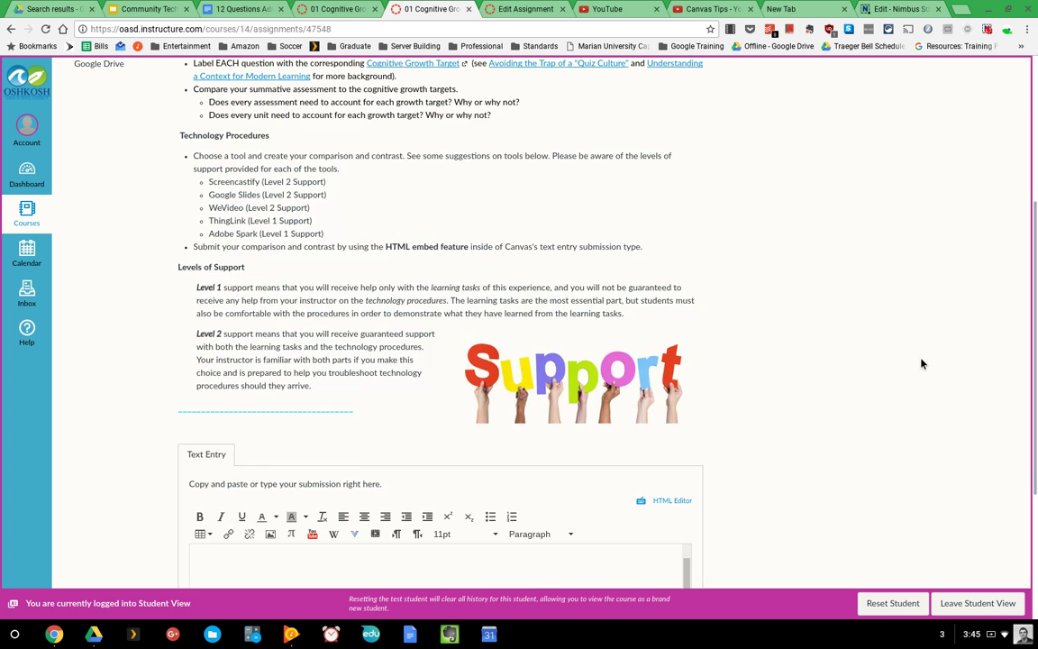
pyautogui.scroll(3, 641, 257)
pyautogui.scroll(-5, 348, 173)
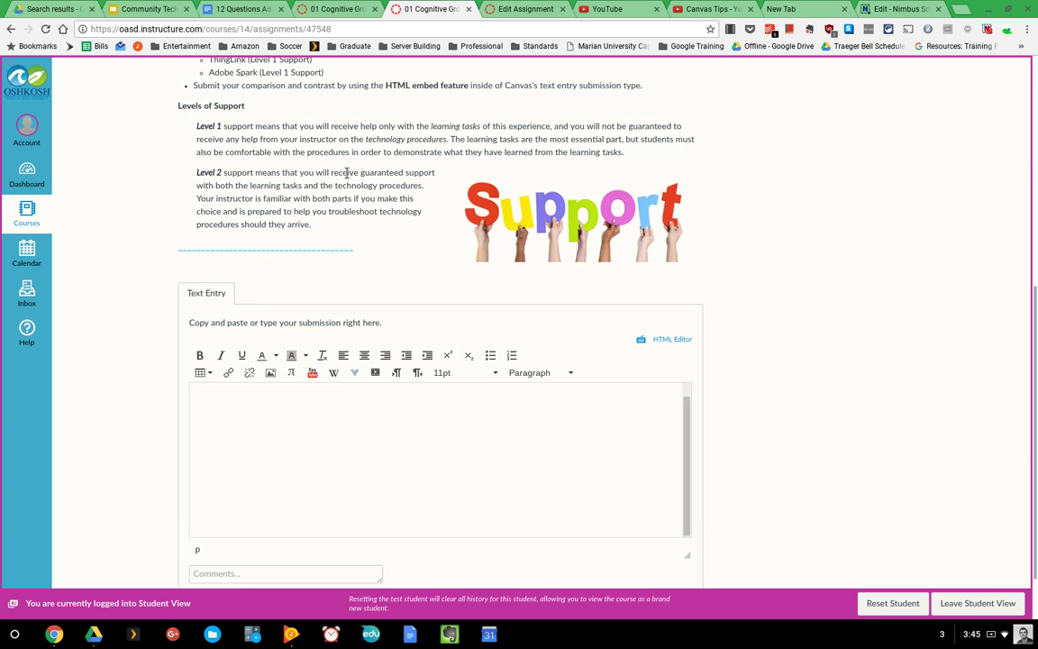
pyautogui.scroll(-1, 346, 172)
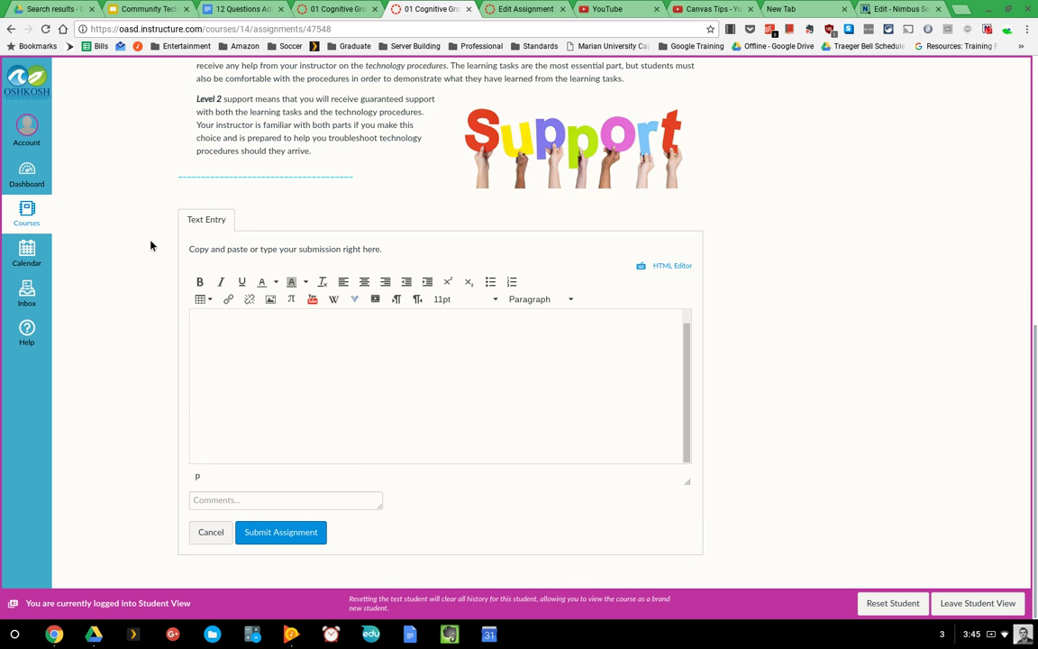
pyautogui.click(239, 366)
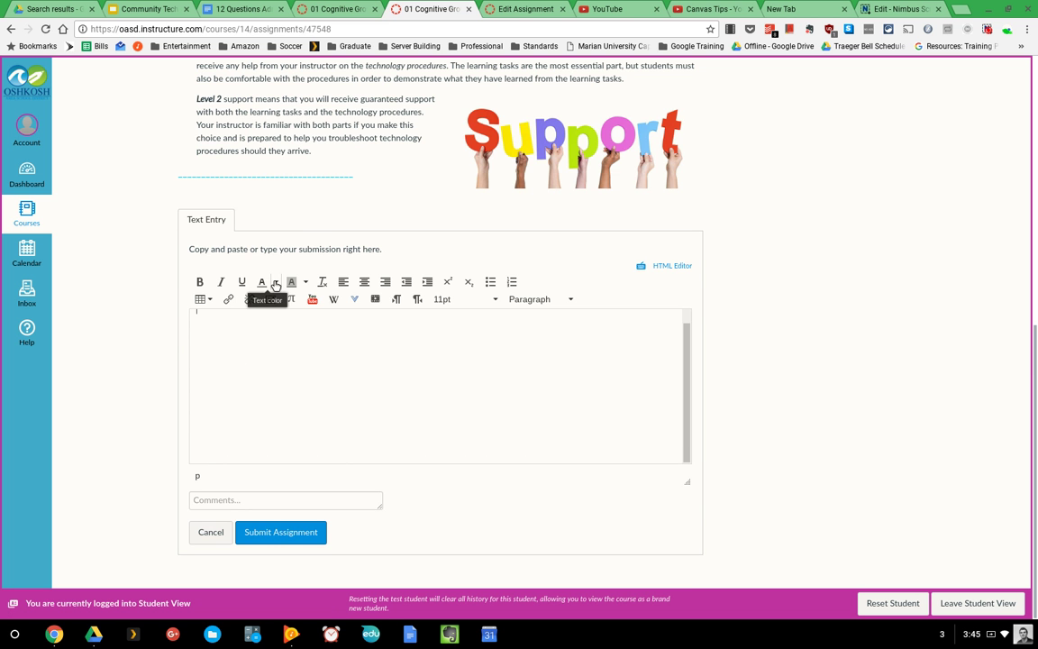
pyautogui.scroll(3, 275, 285)
# Switch to the Community TechKNOWLEDGEy Night presentation in Google Slides and stop publishing it to the web.
pyautogui.click(142, 8)
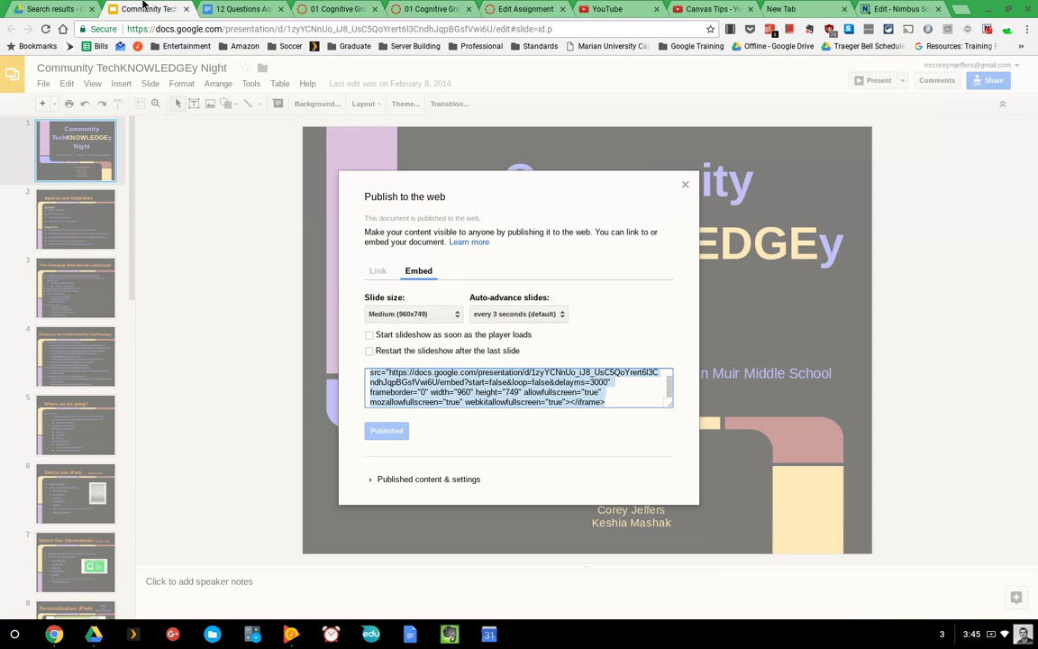
pyautogui.click(311, 222)
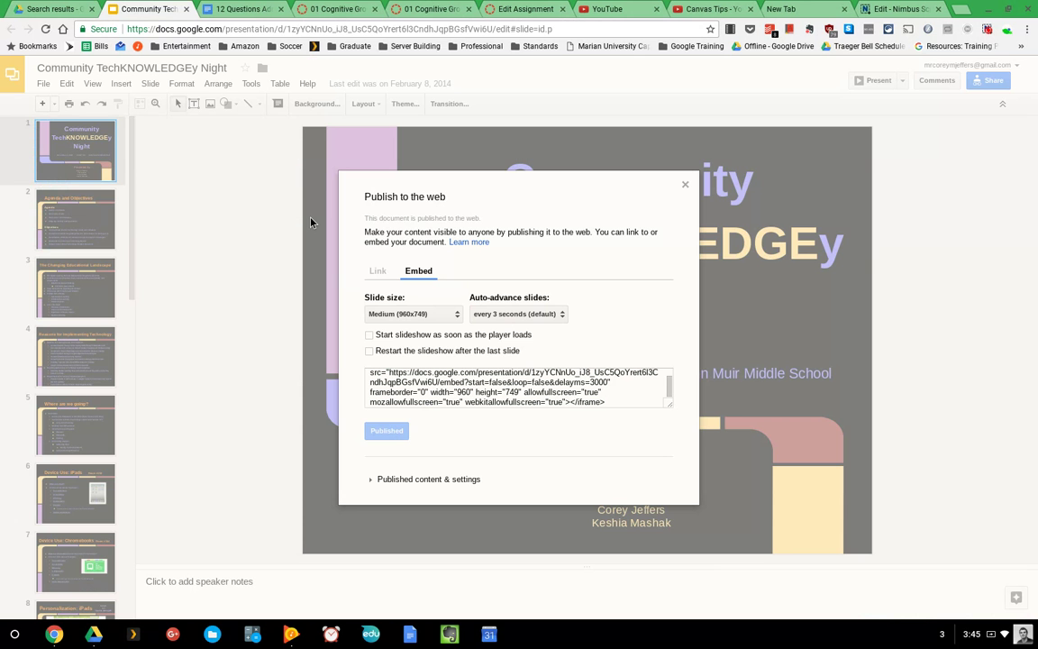
pyautogui.press('Escape')
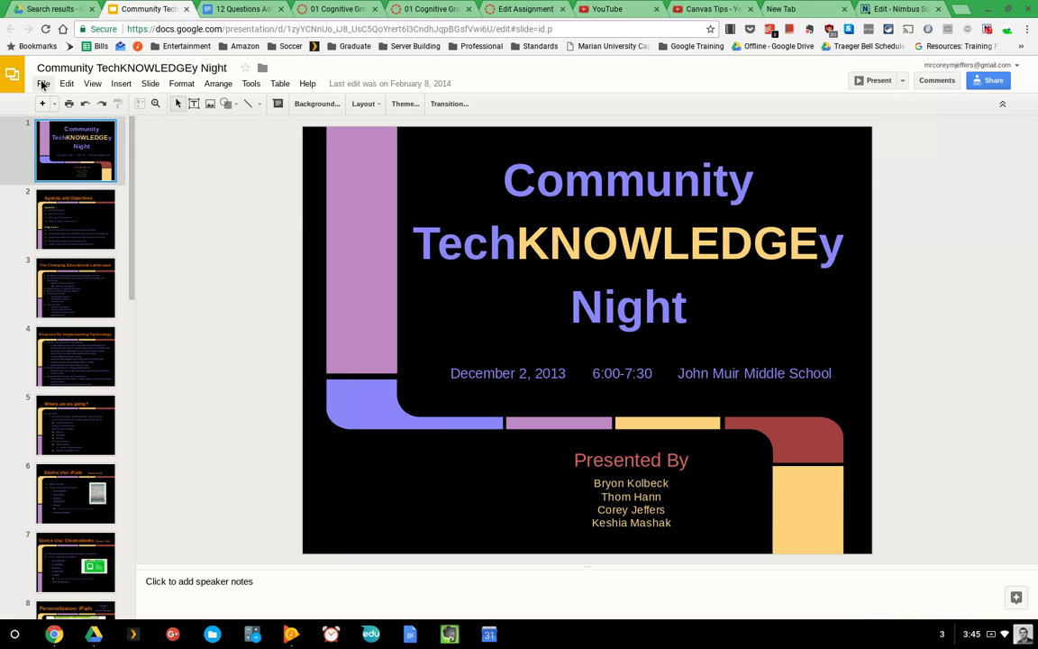
pyautogui.click(44, 83)
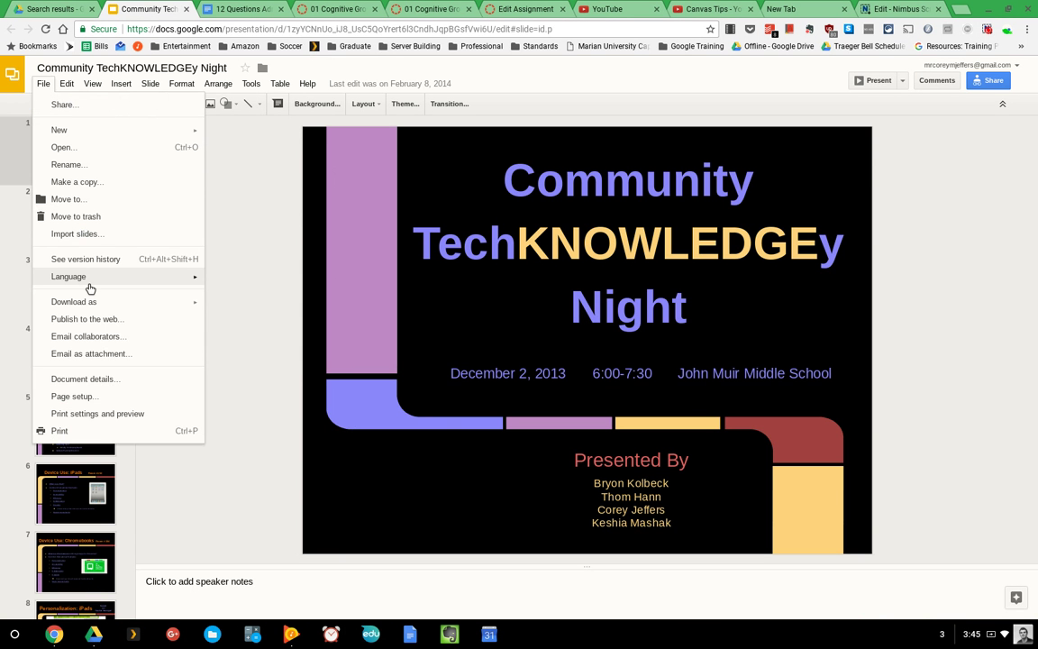
pyautogui.click(87, 319)
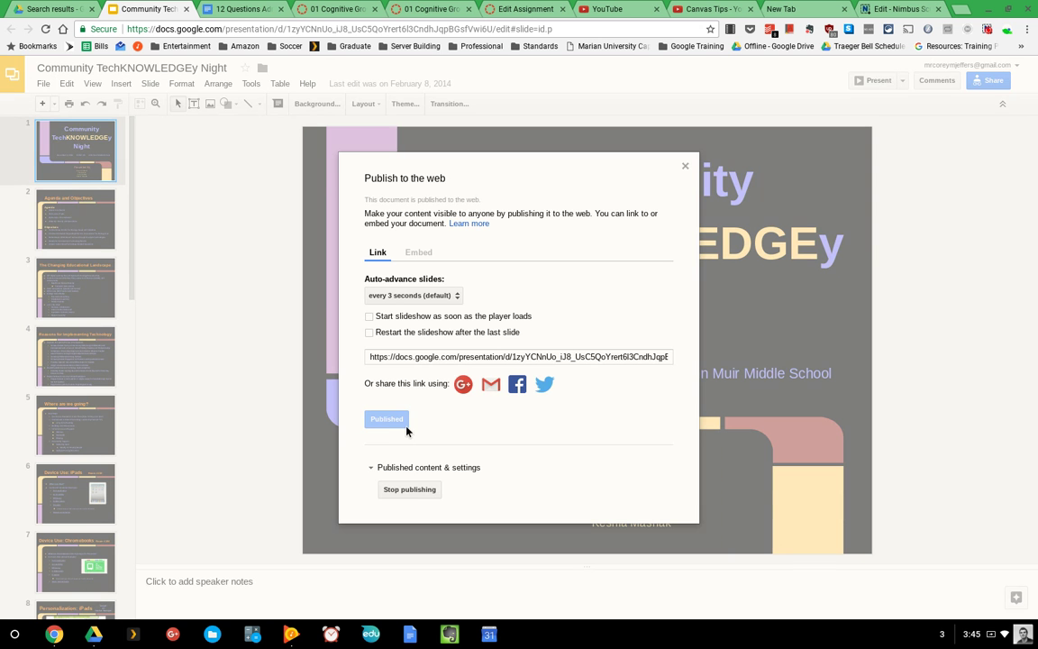
pyautogui.click(414, 491)
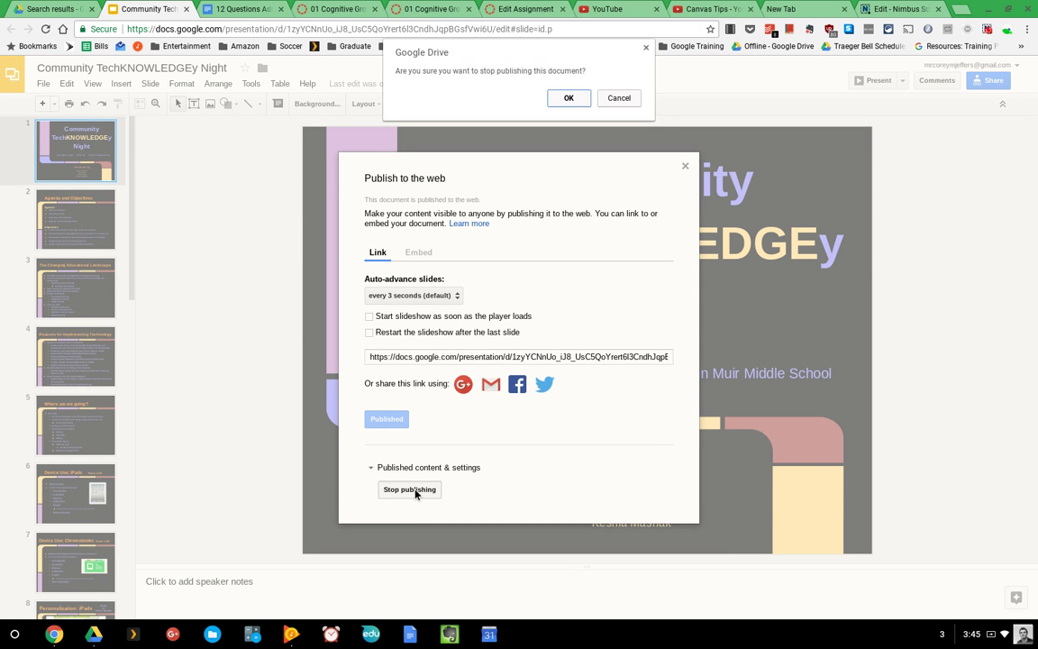
pyautogui.click(560, 97)
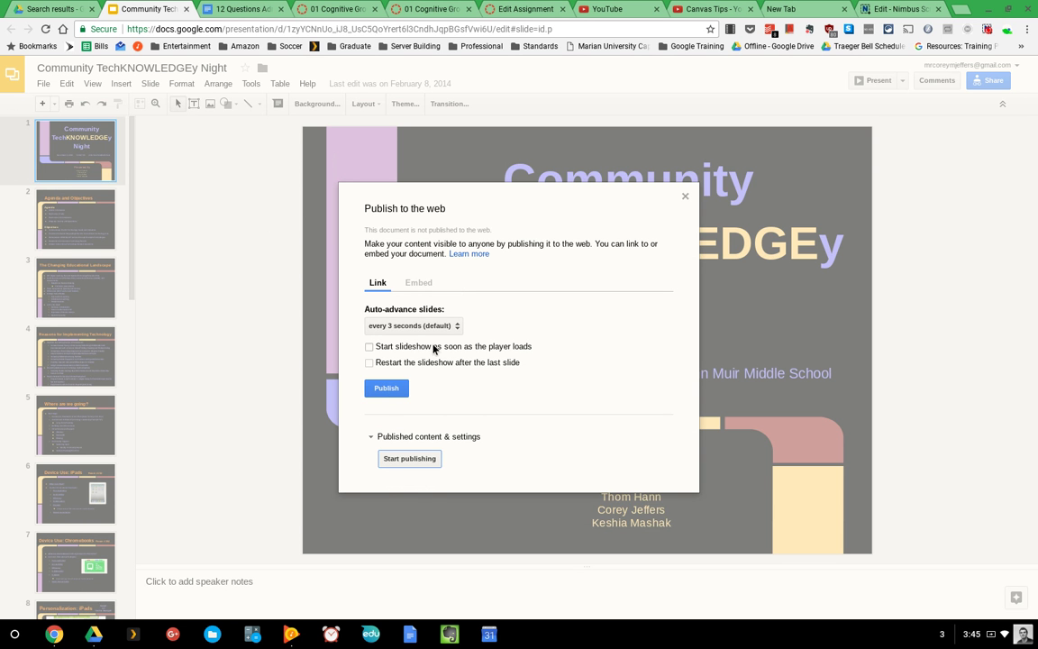
# Publish the presentation for embedding at Medium (960x749) size with the default auto-advance, and copy its embed code.
pyautogui.click(418, 283)
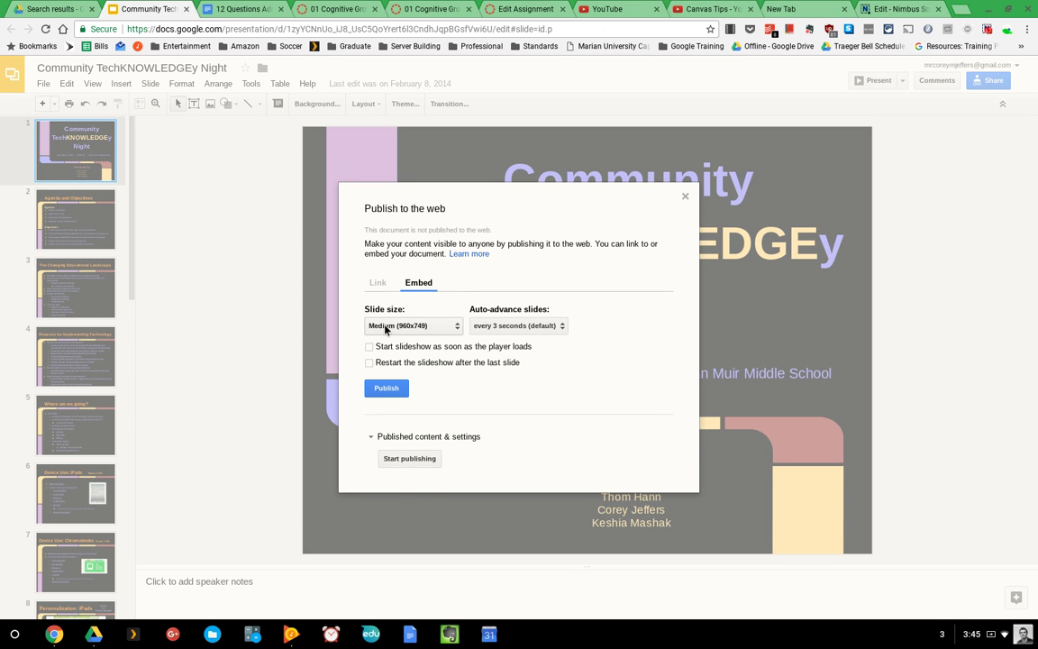
pyautogui.click(390, 390)
pyautogui.click(567, 98)
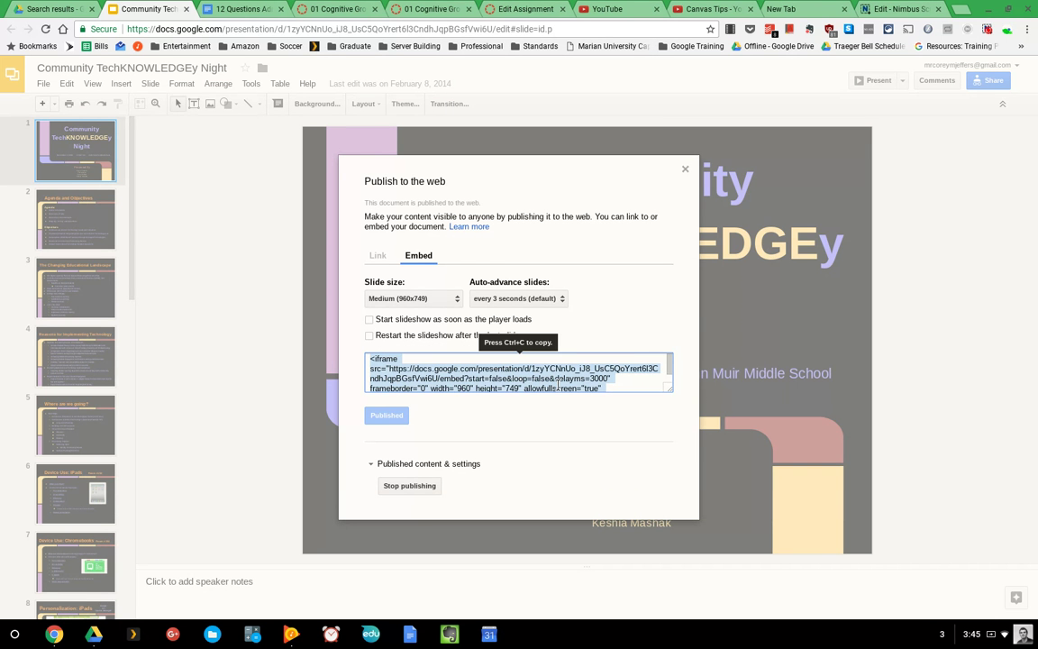
pyautogui.rightClick(559, 383)
pyautogui.click(567, 392)
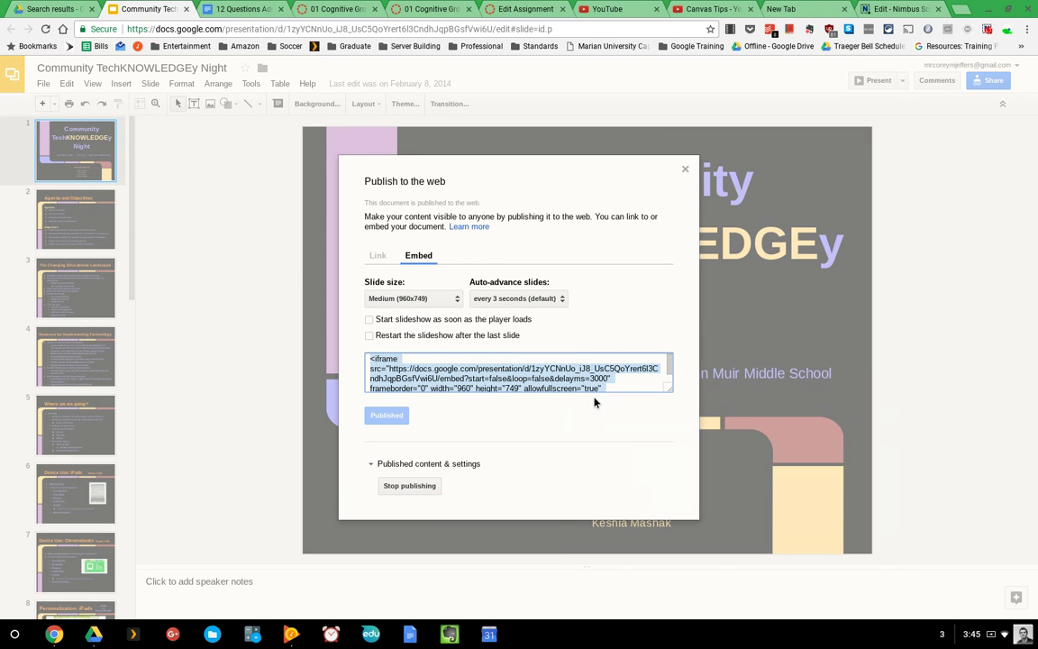
# Switch back to the Canvas assignment and paste the embed code into the submission's rich text entry box.
pyautogui.click(338, 8)
pyautogui.click(431, 8)
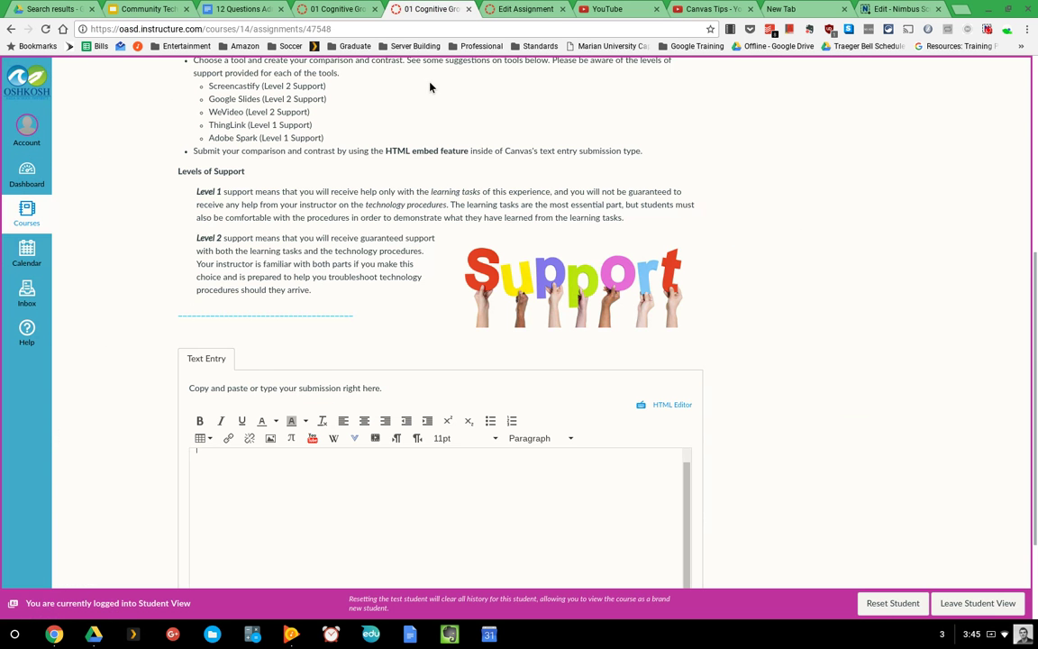
pyautogui.scroll(-1, 356, 468)
pyautogui.rightClick(342, 397)
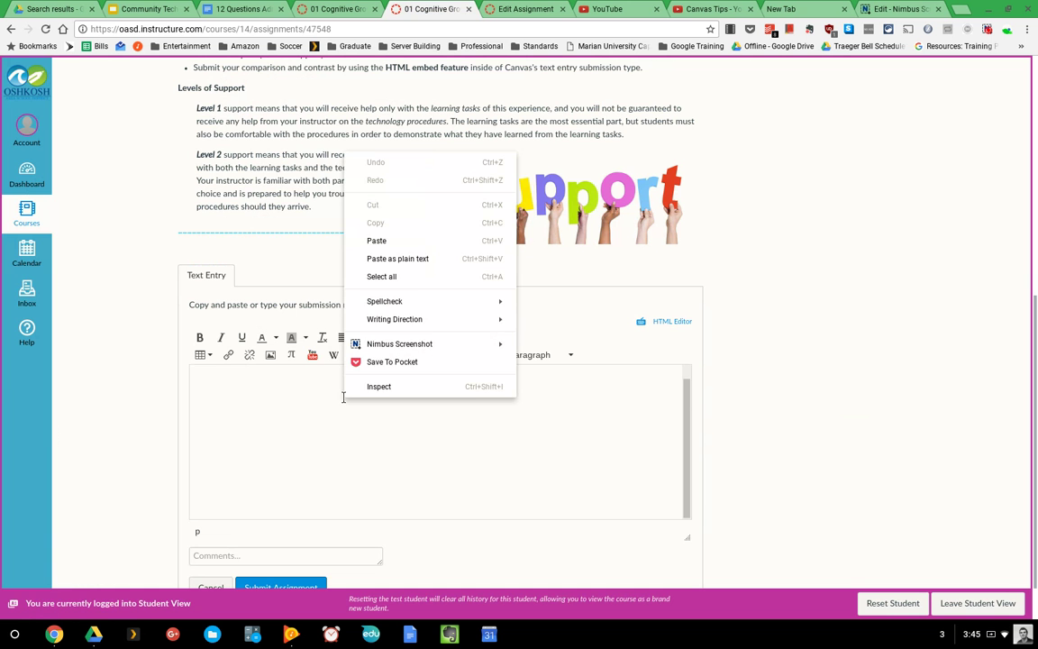
pyautogui.click(392, 243)
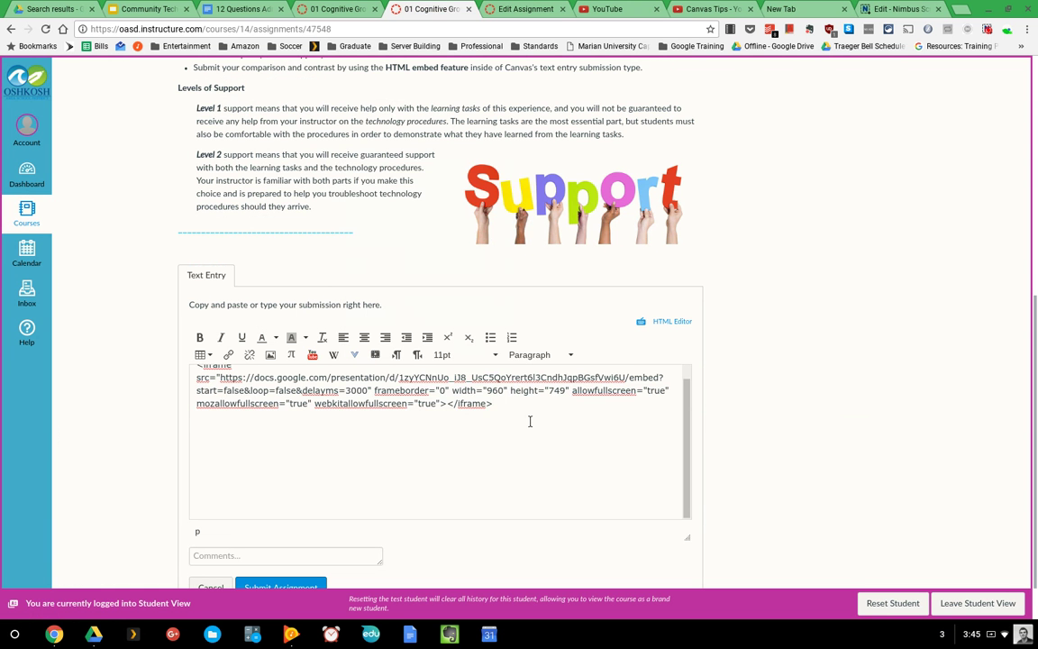
# Cut the embed code from the rich text entry and paste it into the submission's HTML Editor view.
pyautogui.scroll(1, 432, 428)
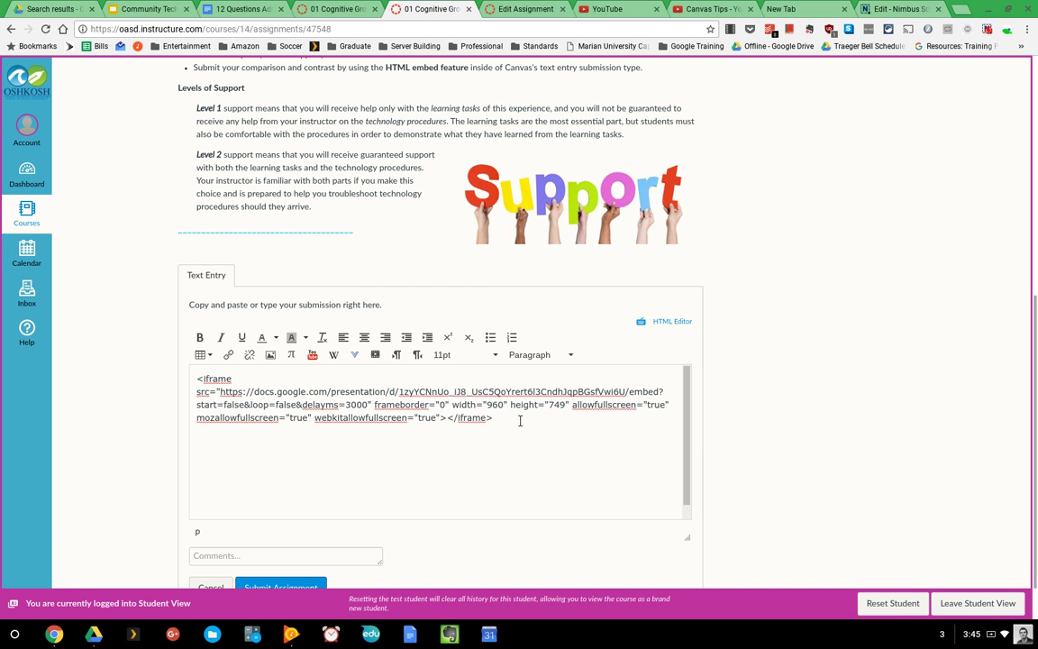
pyautogui.moveTo(520, 421); pyautogui.dragTo(165, 378)
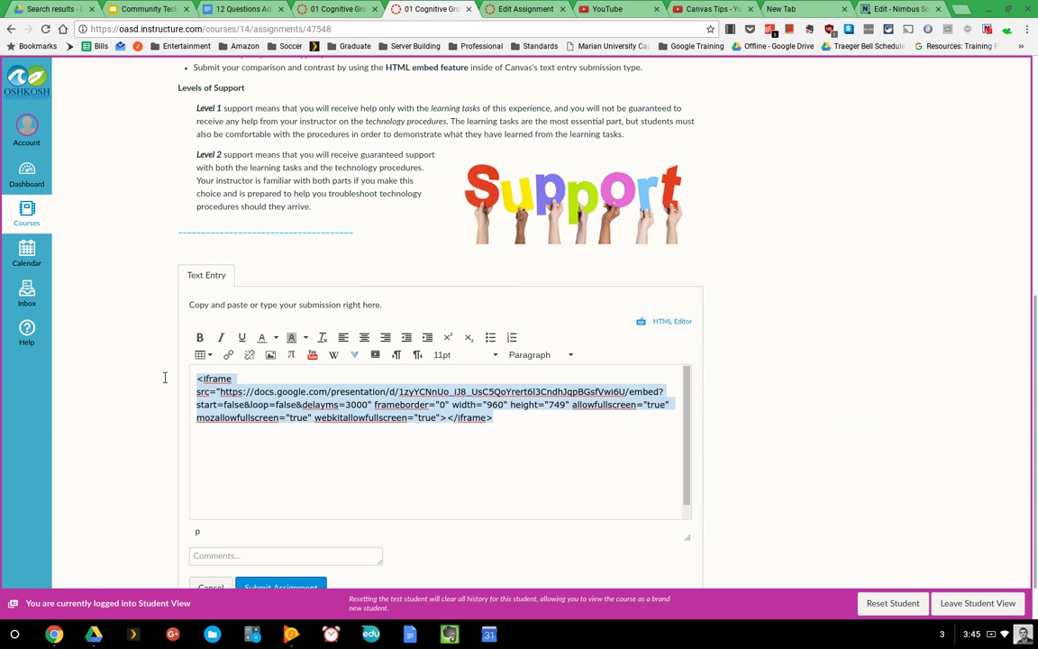
pyautogui.hotkey('ctrl', 'x')
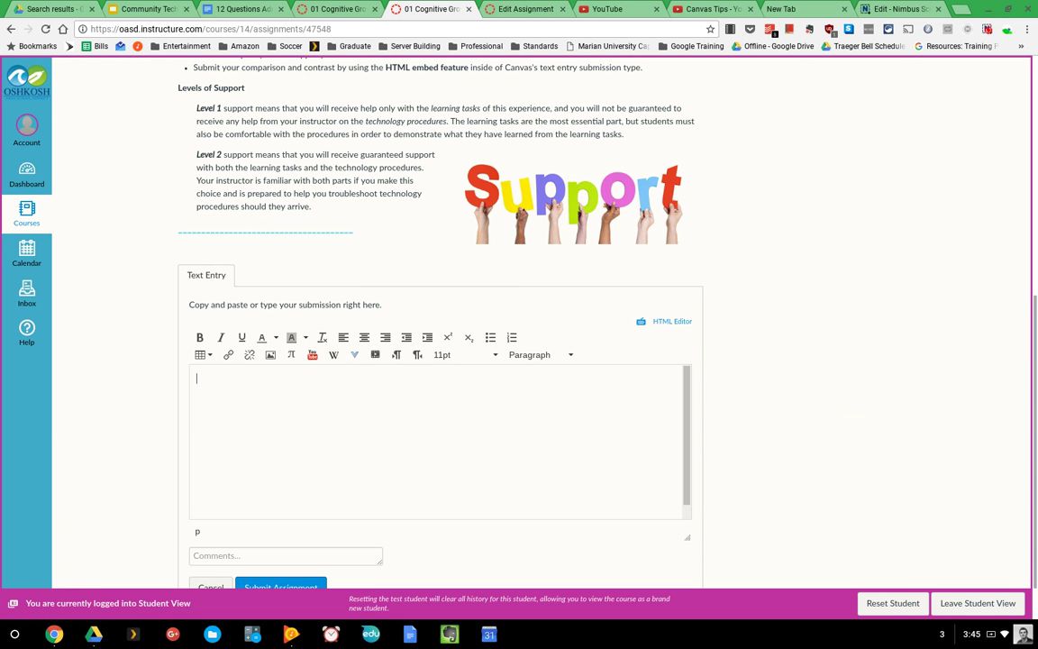
pyautogui.click(667, 321)
pyautogui.rightClick(394, 379)
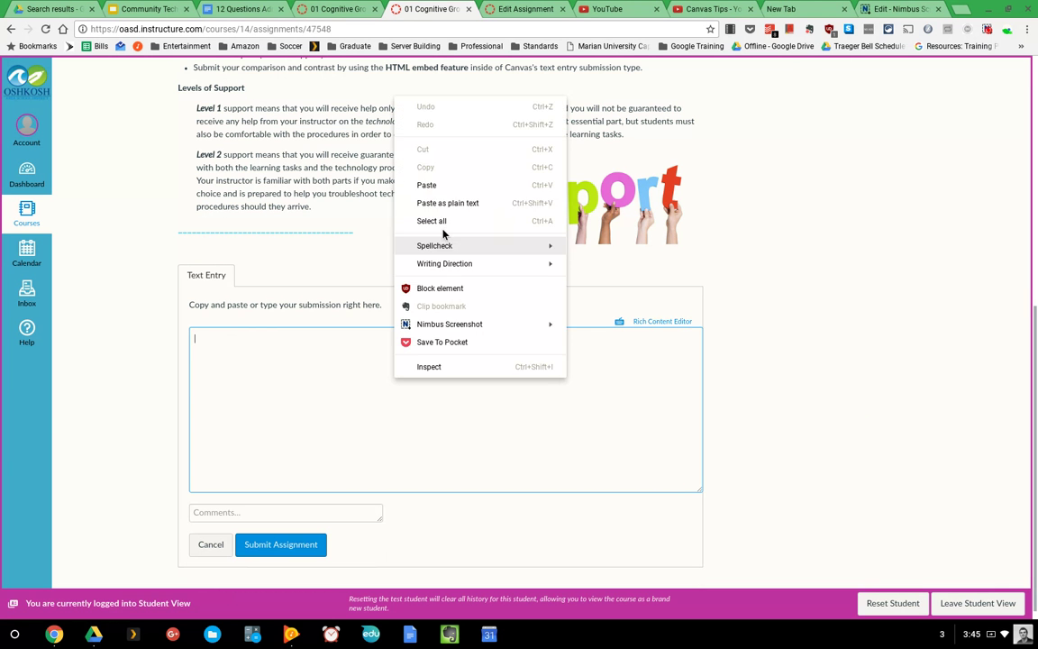
pyautogui.click(438, 185)
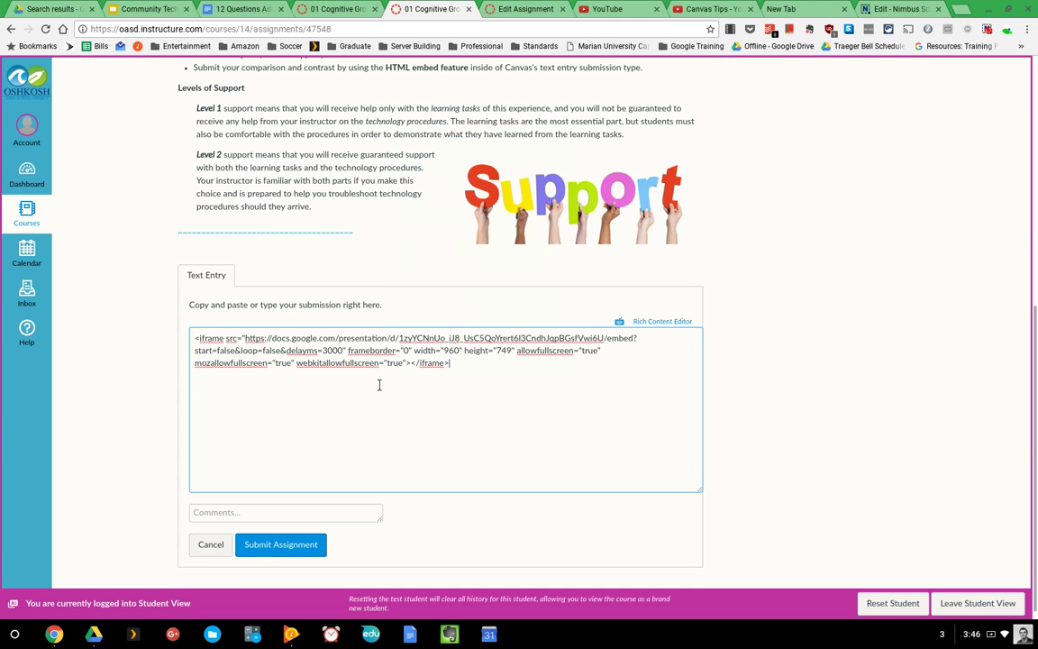
# Return the submission to the Rich Content Editor, check the embedded frame's URL, and submit the assignment.
pyautogui.click(652, 322)
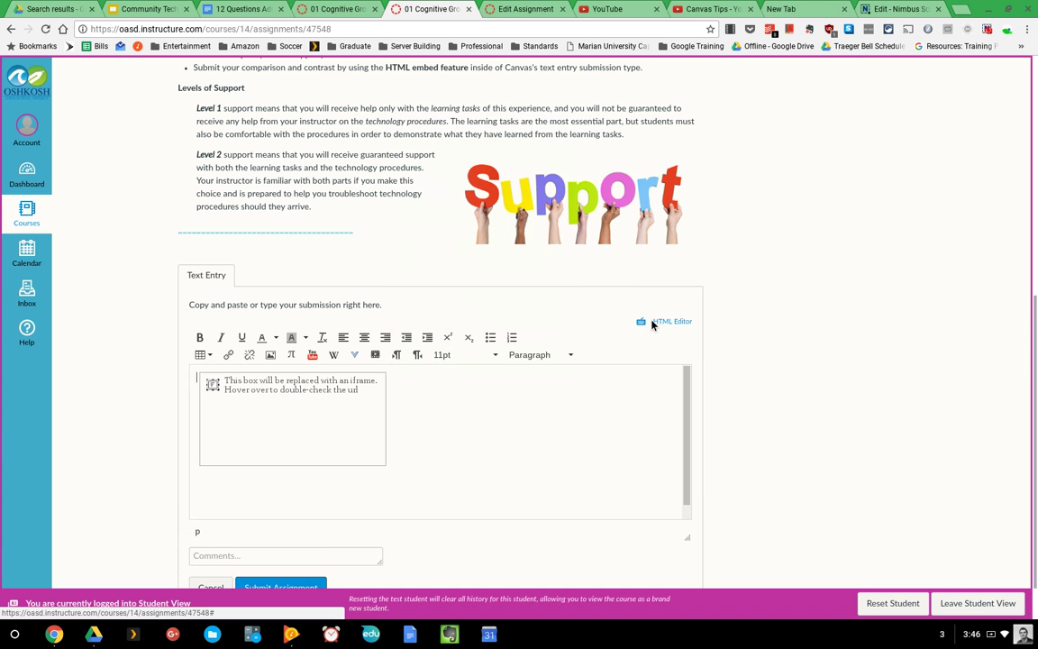
pyautogui.moveTo(256, 378)
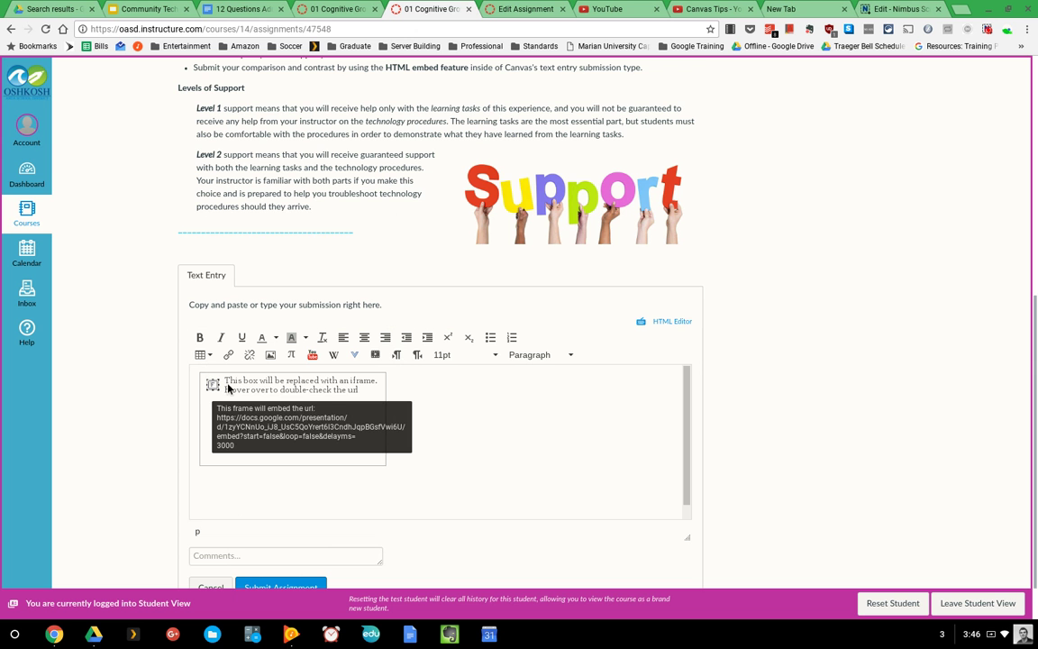
pyautogui.scroll(-1, 721, 340)
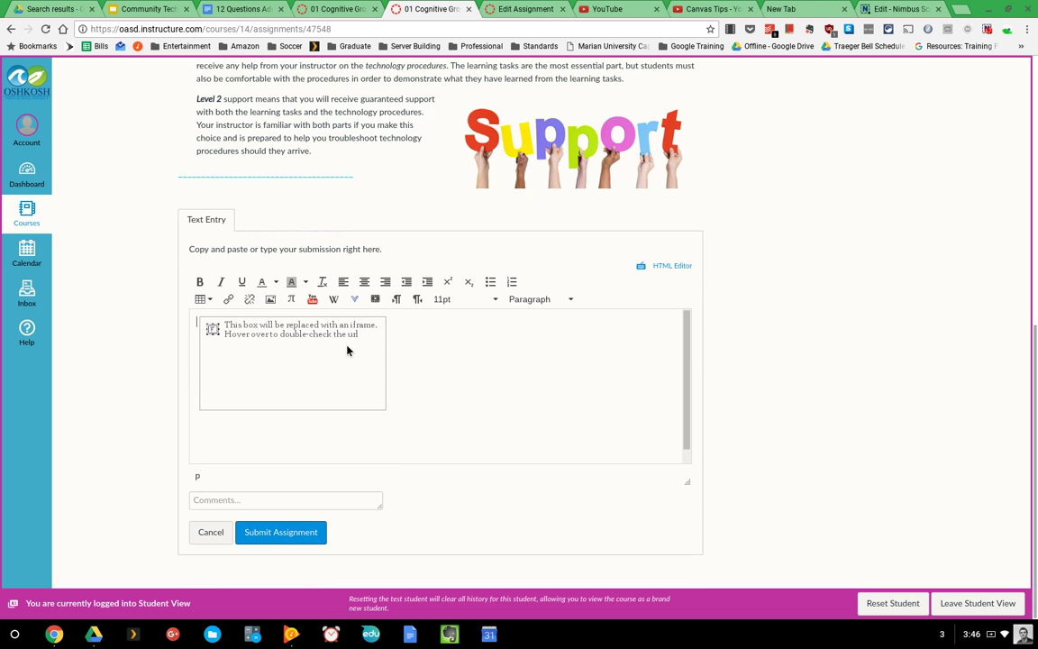
pyautogui.click(285, 537)
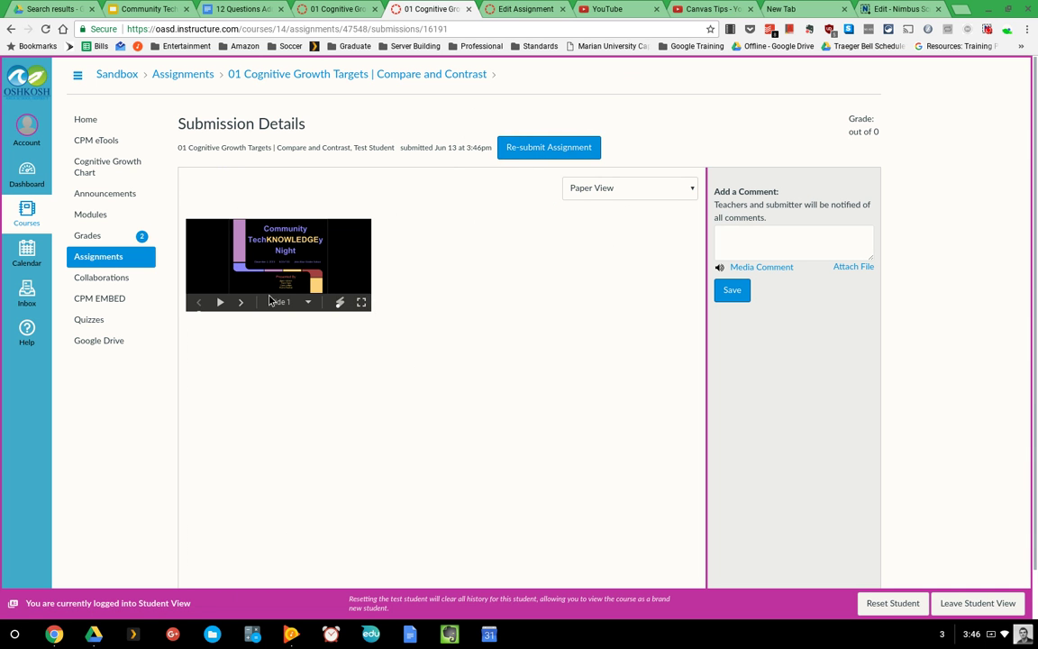
# Start a re-submission and try to authorize the Google Apps external tool from its text entry editor, closing the tool at the end.
pyautogui.click(526, 148)
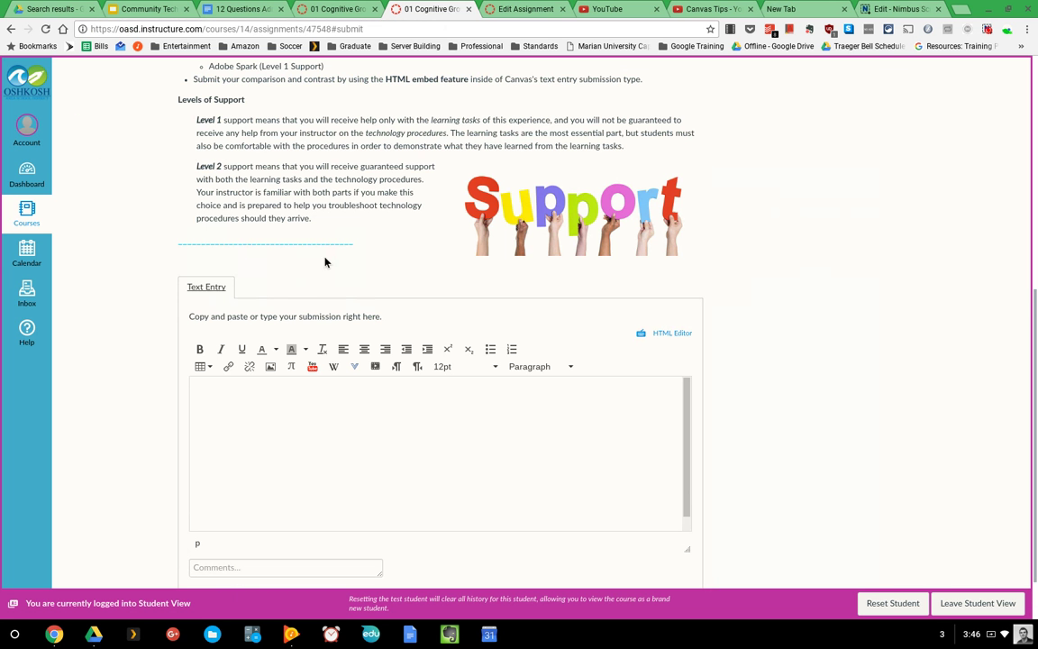
pyautogui.click(357, 369)
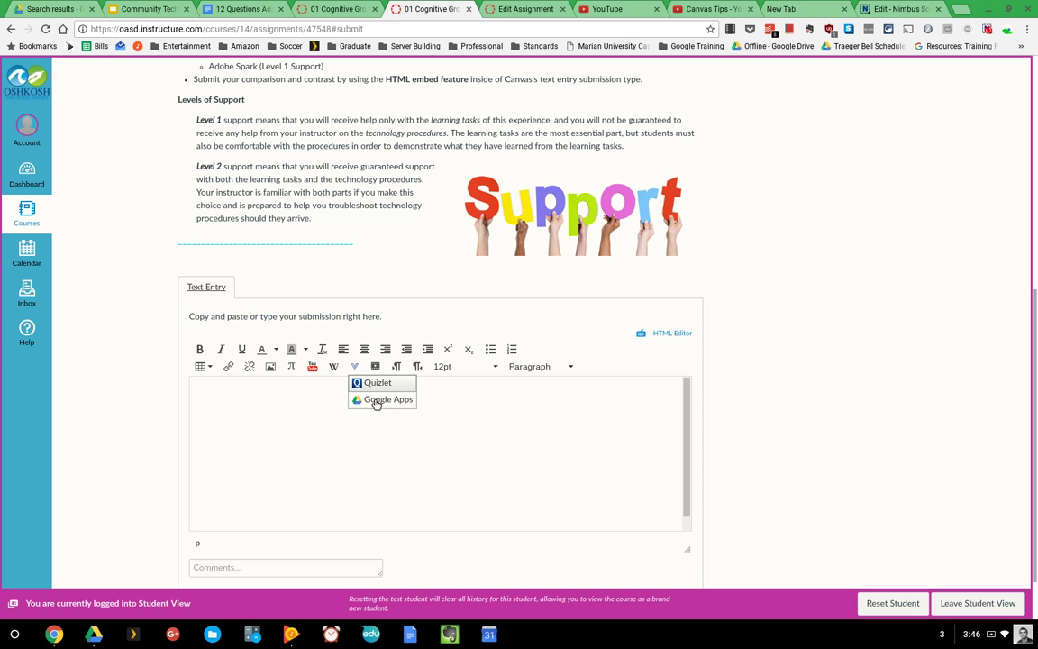
pyautogui.click(372, 402)
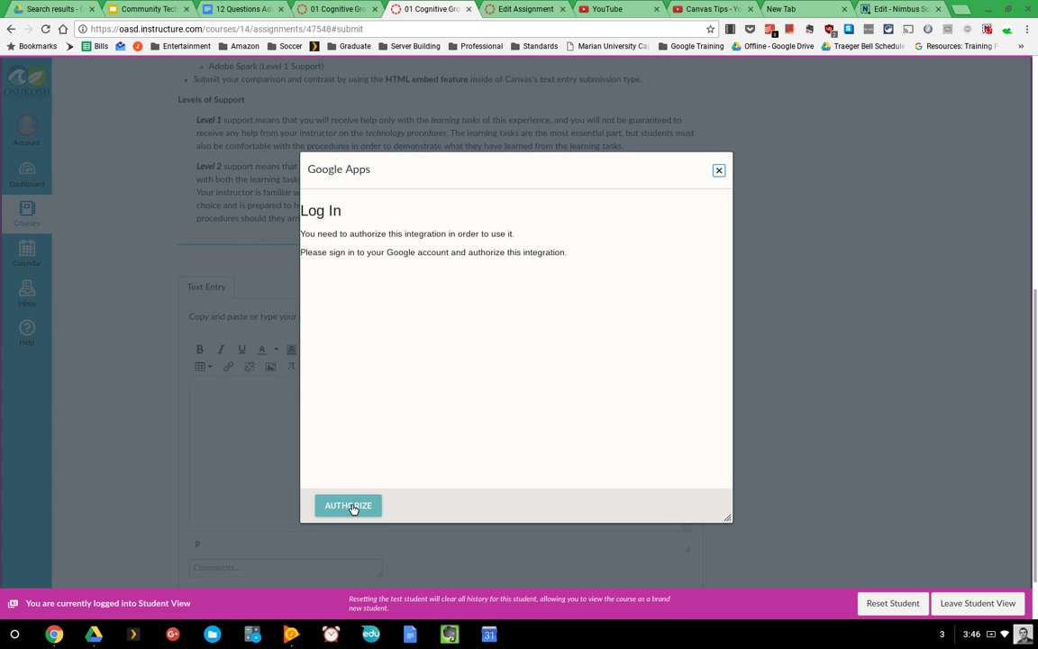
pyautogui.click(348, 504)
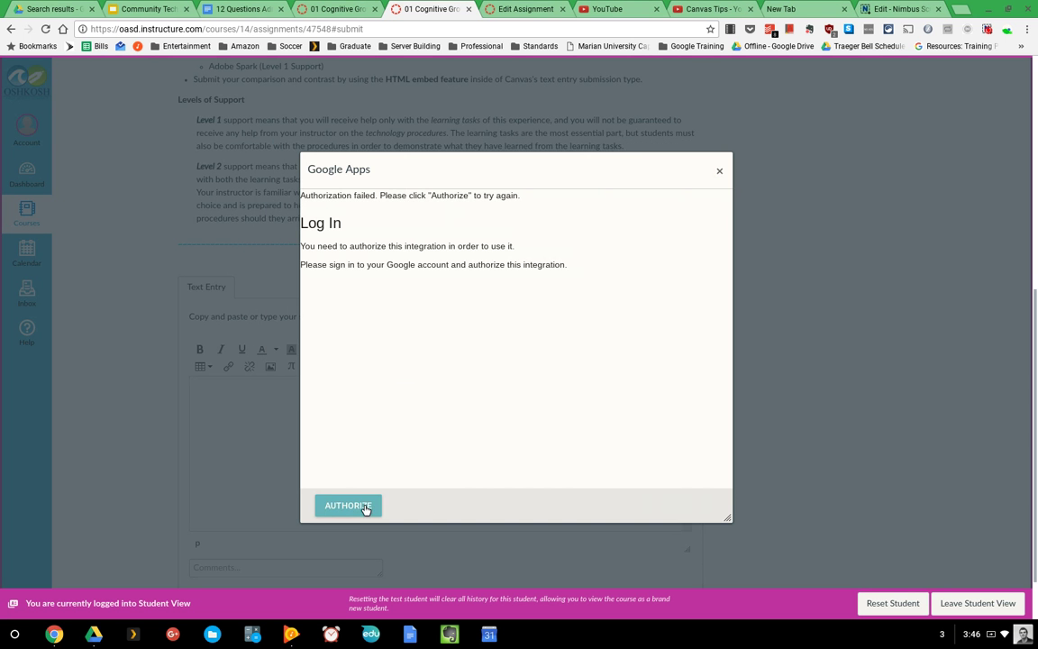
pyautogui.click(364, 506)
pyautogui.click(720, 173)
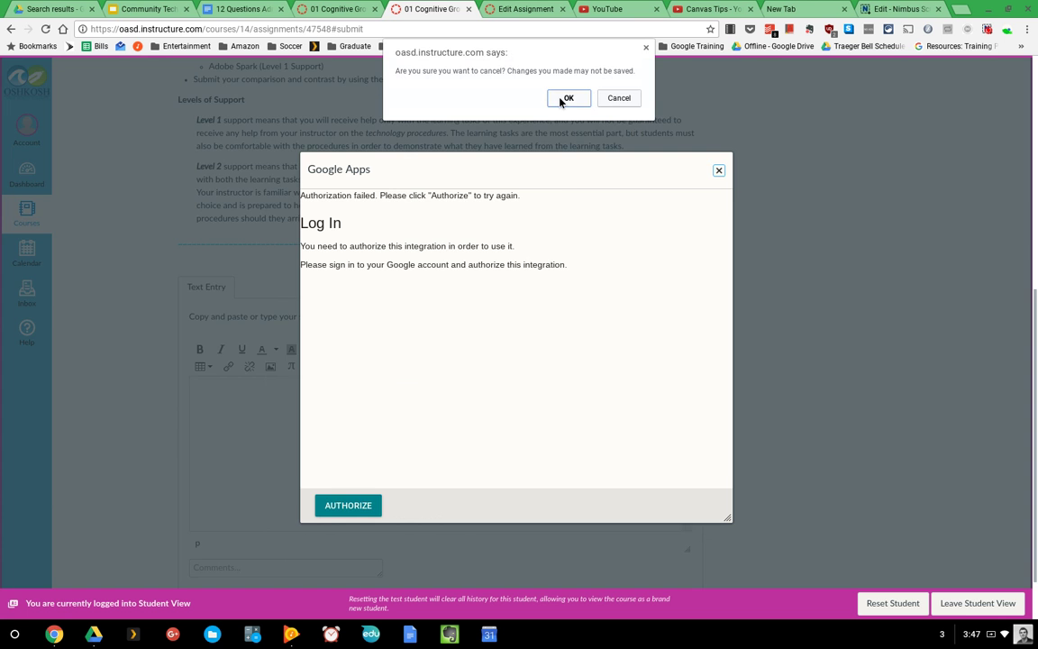
pyautogui.click(562, 100)
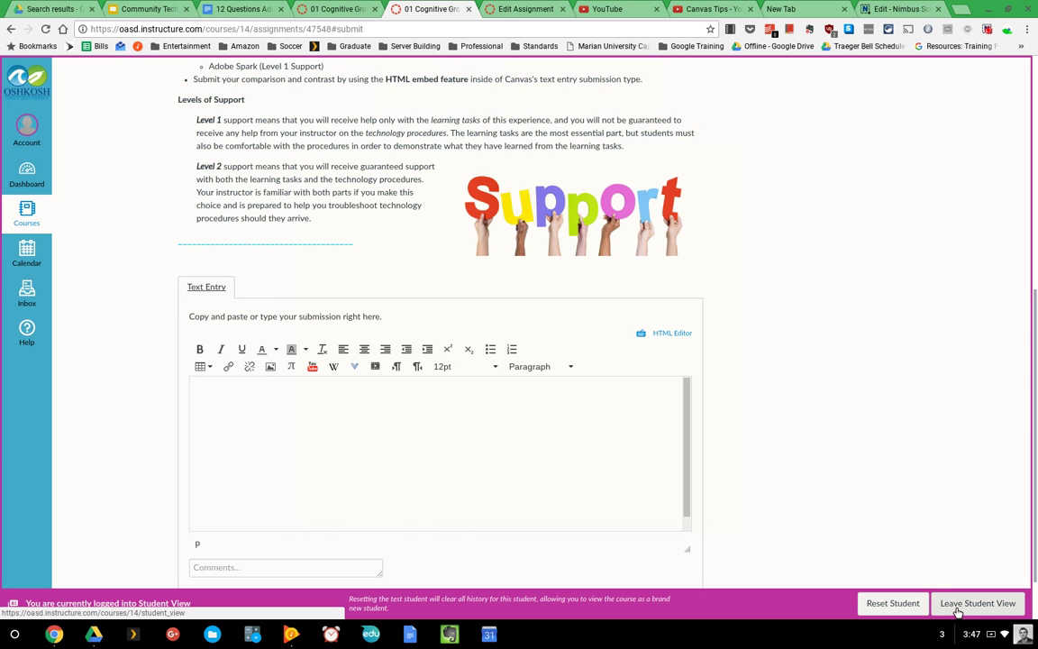
# Leave Student View, enlarge the assignment's description box, and start a text entry re-submission.
pyautogui.click(955, 604)
pyautogui.click(568, 97)
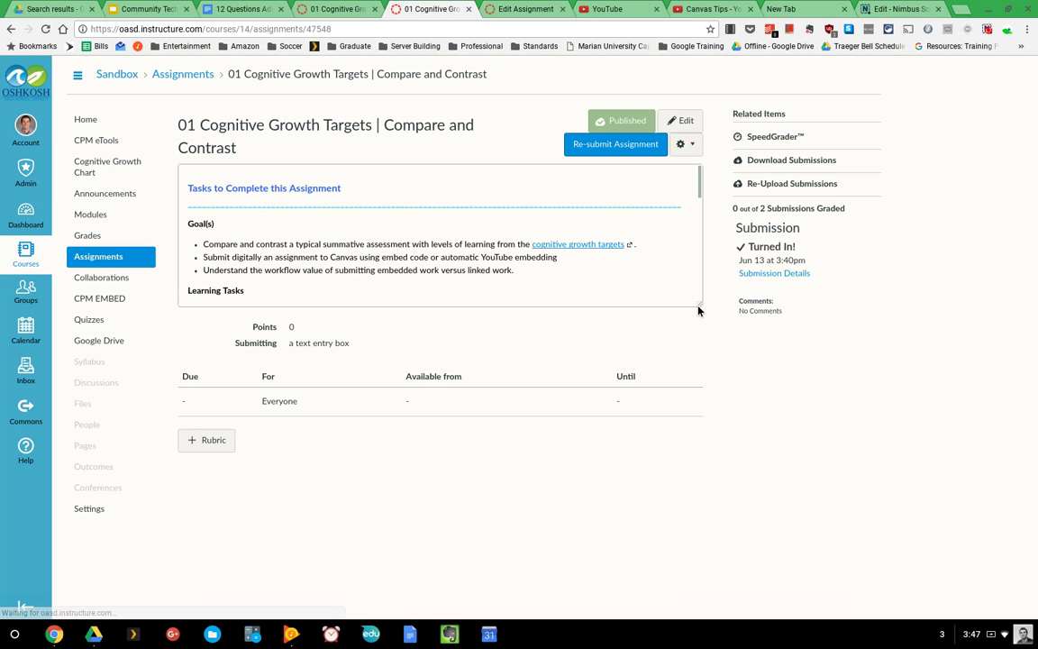
pyautogui.moveTo(698, 308); pyautogui.dragTo(725, 457)
pyautogui.moveTo(702, 308); pyautogui.dragTo(701, 568)
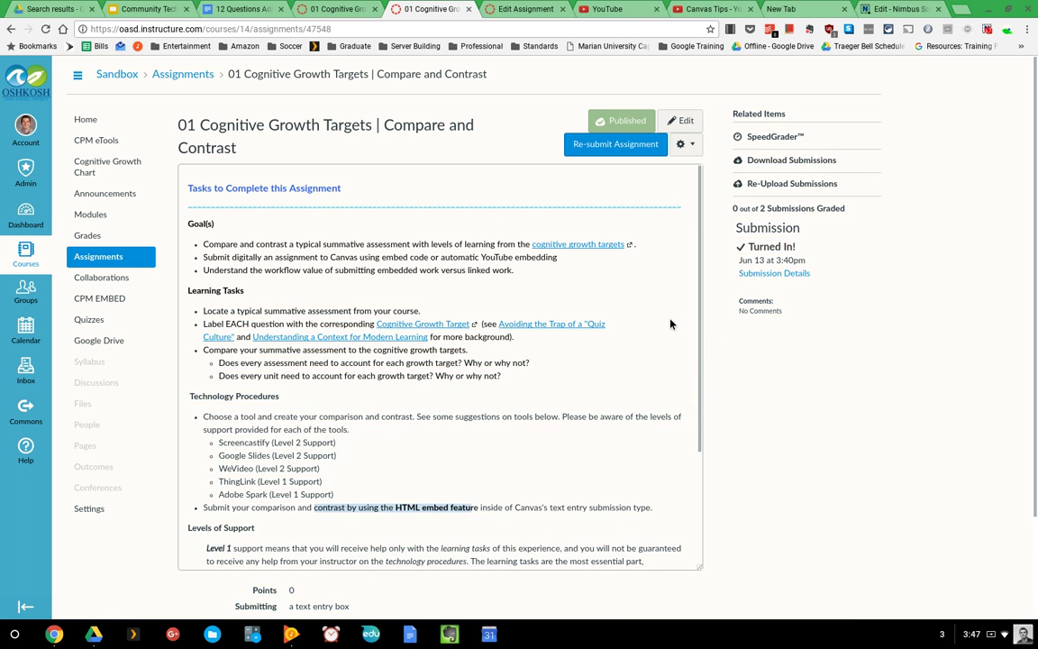
pyautogui.click(587, 147)
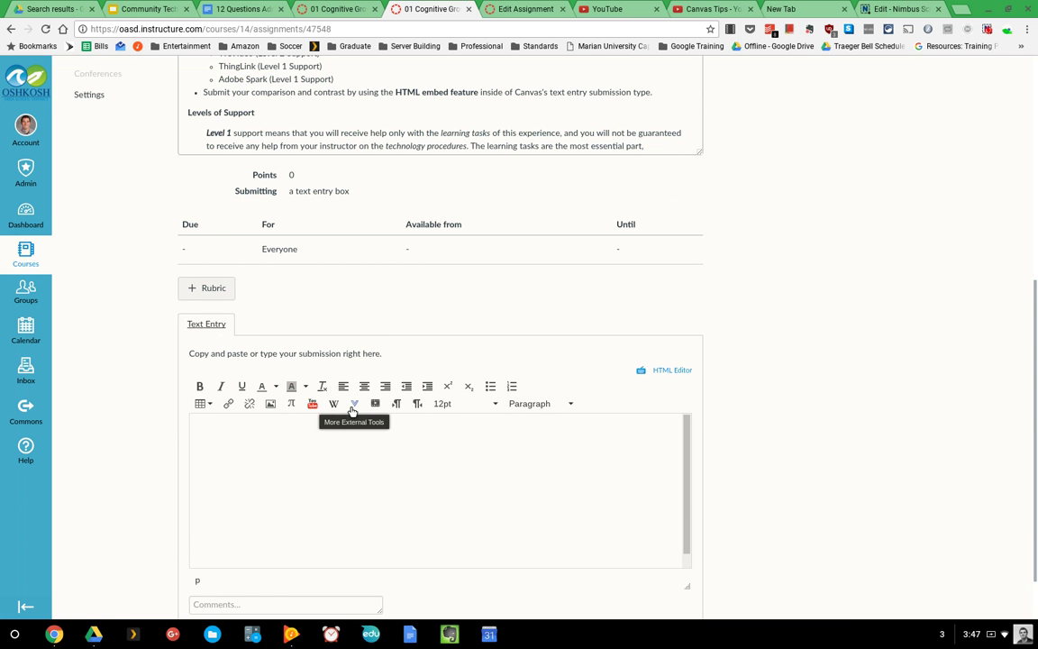
# Search the Google Apps external tool for "community tech" and embed the Community TechKNOWLEDGEy Night presentation in the text entry.
pyautogui.click(354, 403)
pyautogui.click(382, 436)
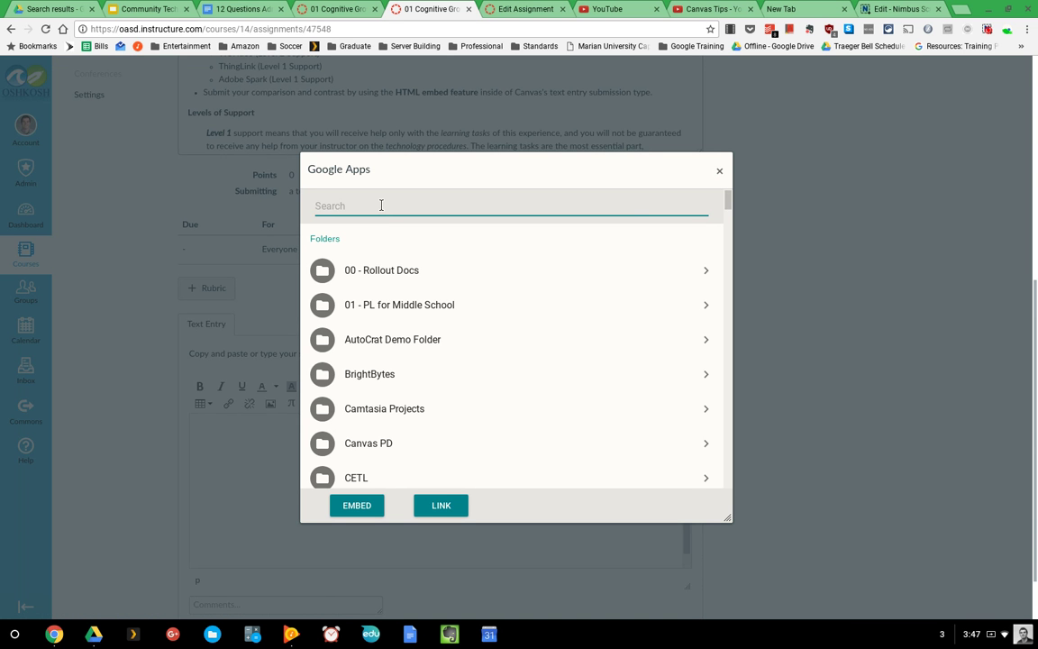
pyautogui.write('commnity')
pyautogui.press('BackSpace')
pyautogui.press('BackSpace')
pyautogui.press('BackSpace')
pyautogui.press('BackSpace')
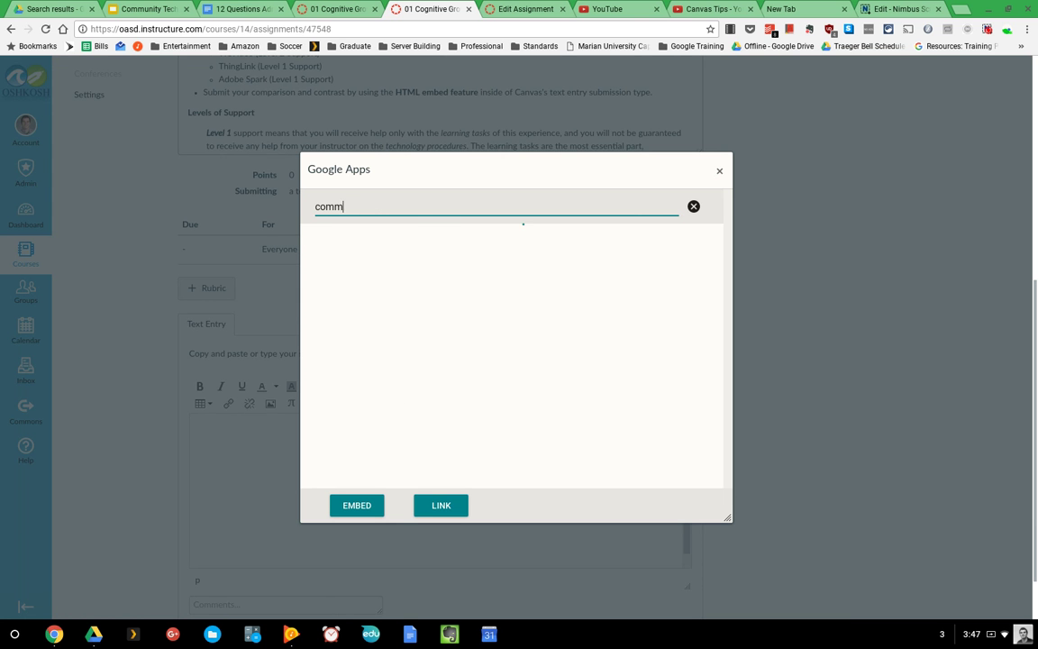
pyautogui.write('unity techno')
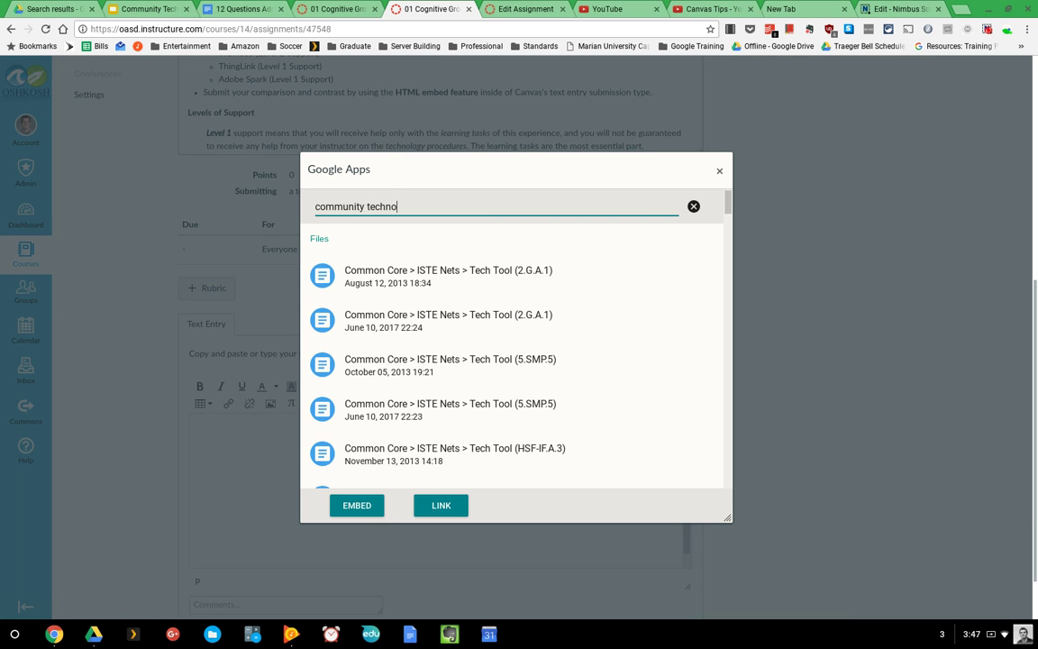
pyautogui.press('BackSpace')
pyautogui.press('BackSpace')
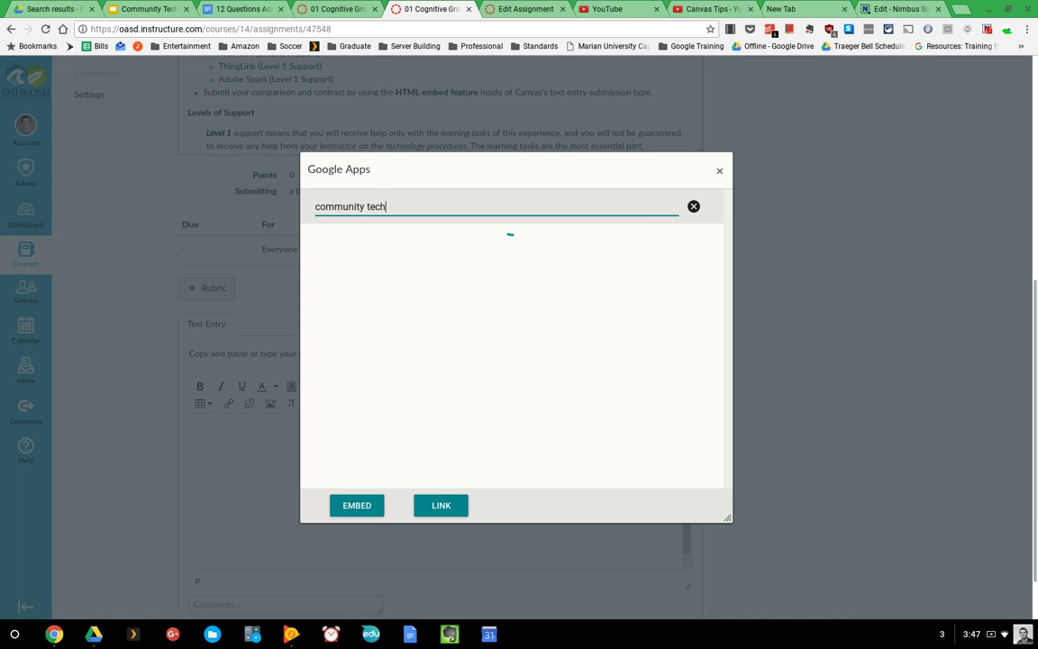
pyautogui.click(401, 330)
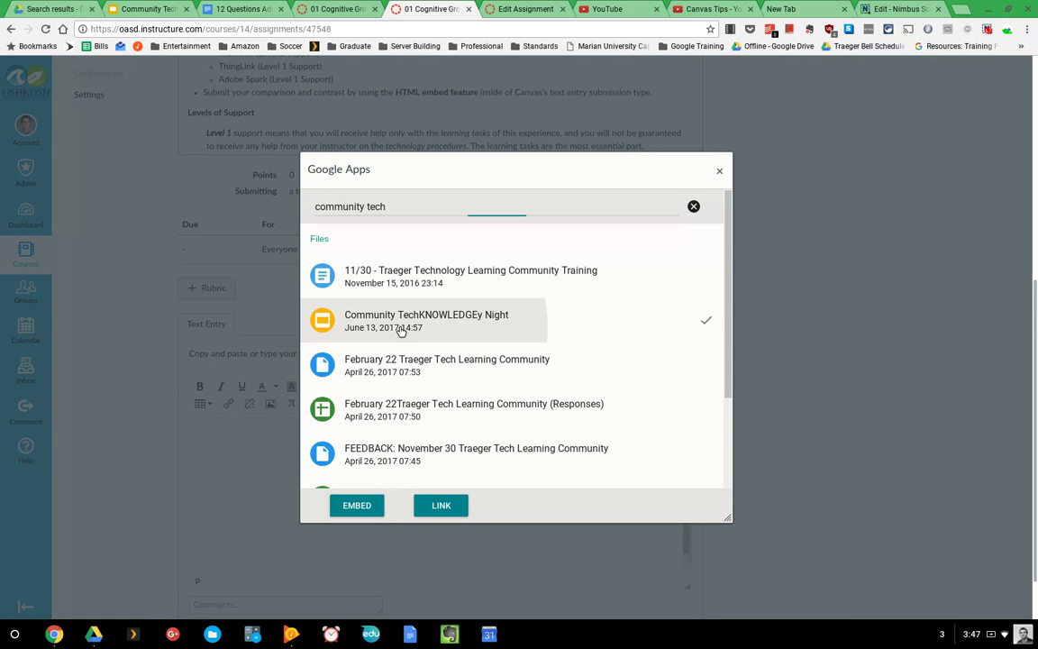
pyautogui.click(356, 509)
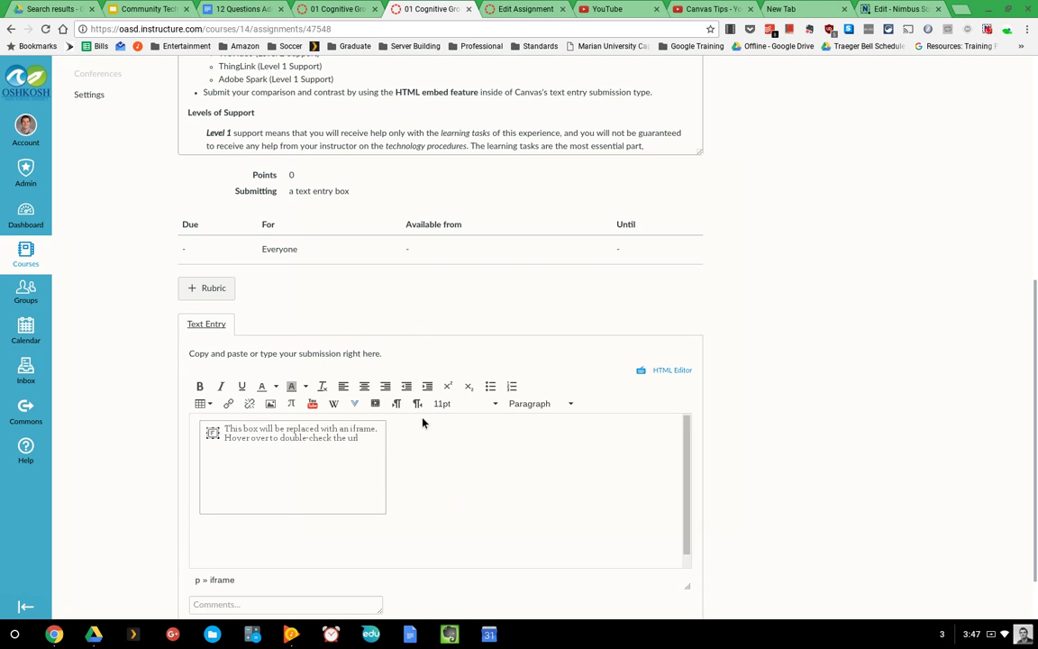
# Check the embedded frame in the text entry and submit the assignment.
pyautogui.scroll(-1, 419, 423)
pyautogui.scroll(-2, 117, 444)
pyautogui.scroll(-1, 117, 443)
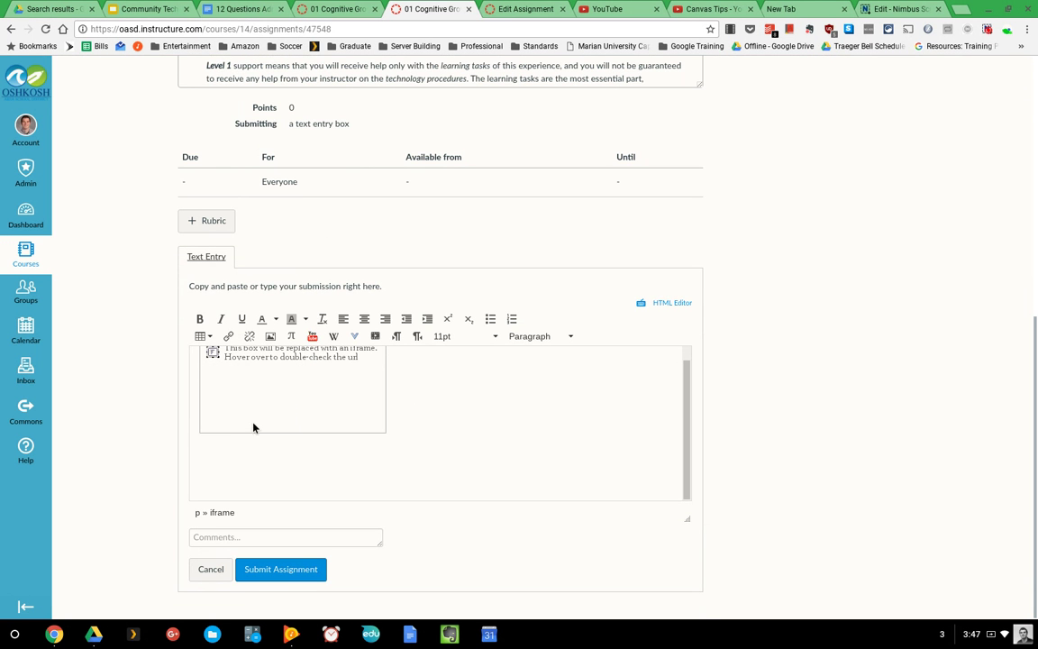
pyautogui.scroll(1, 253, 426)
pyautogui.moveTo(279, 363)
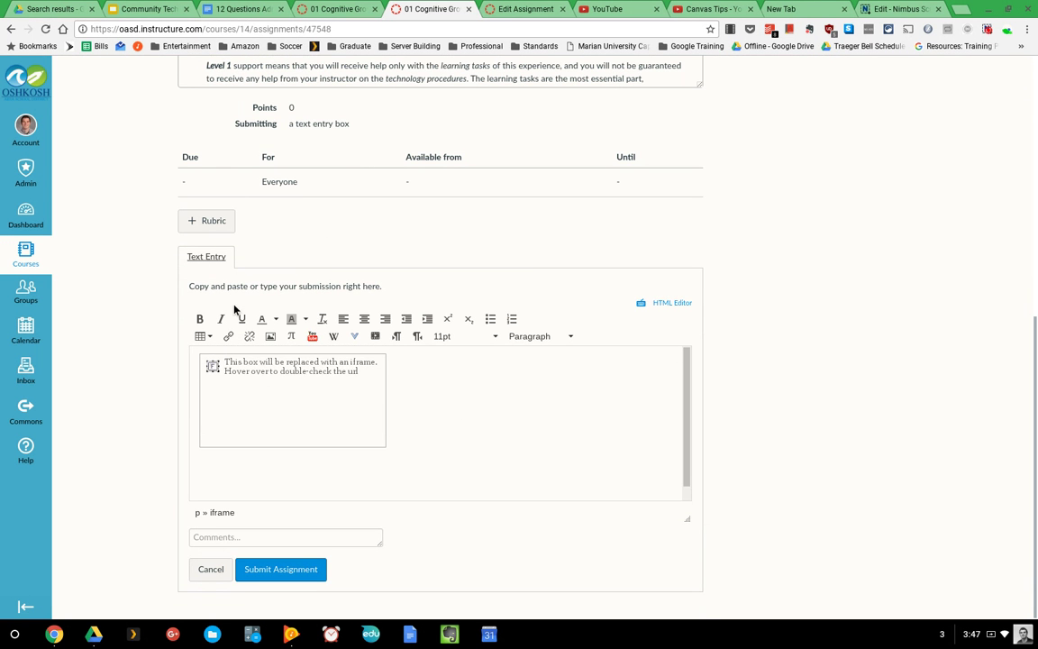
pyautogui.click(287, 570)
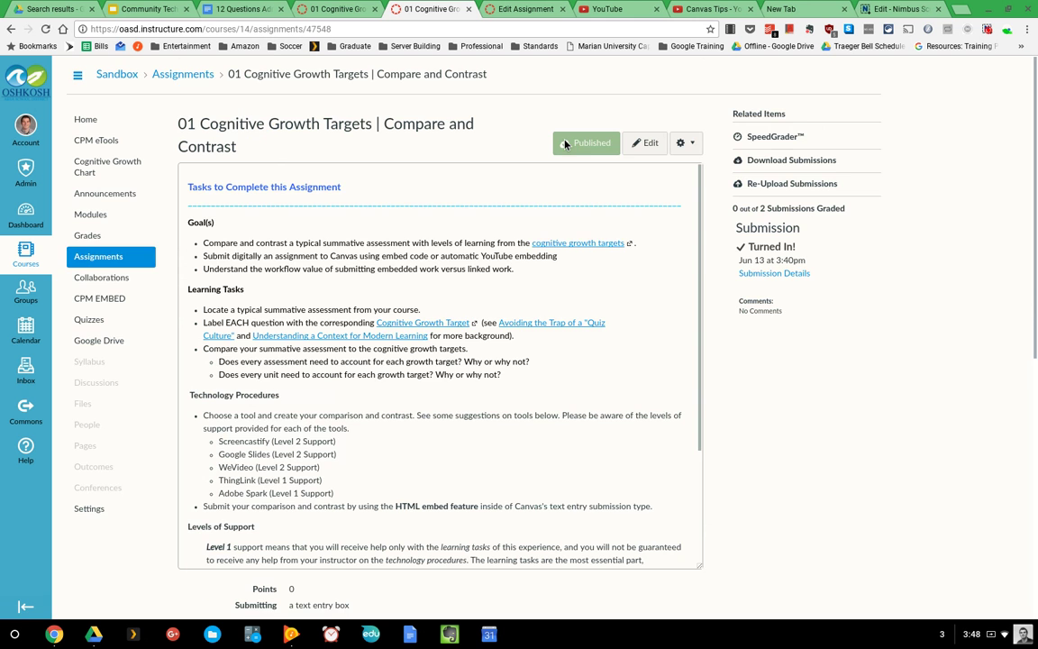
pyautogui.scroll(-5, 408, 511)
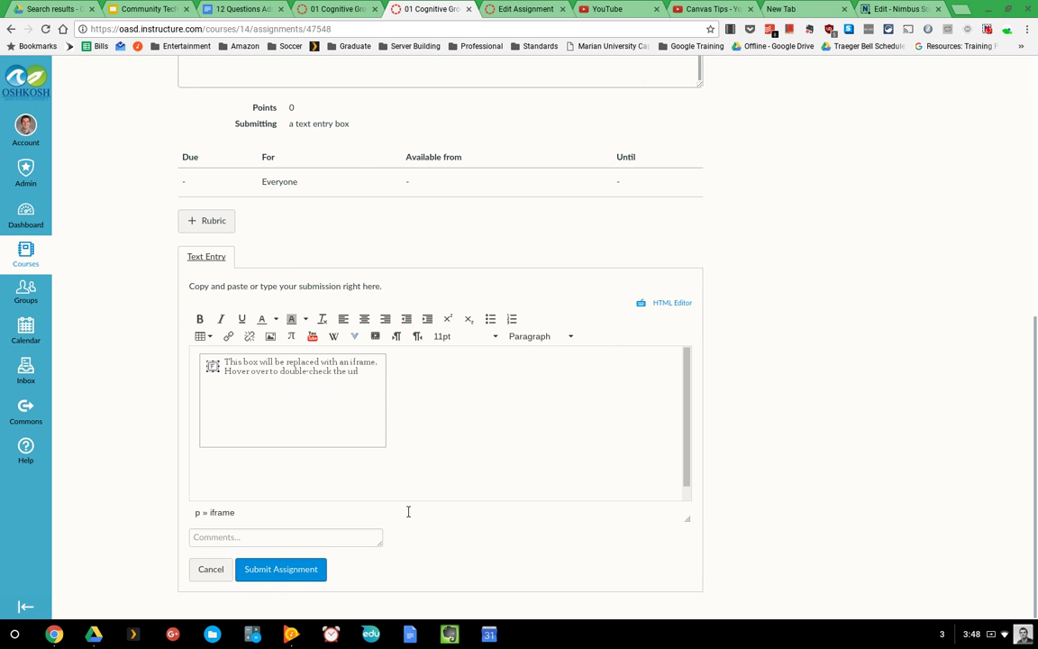
pyautogui.click(277, 576)
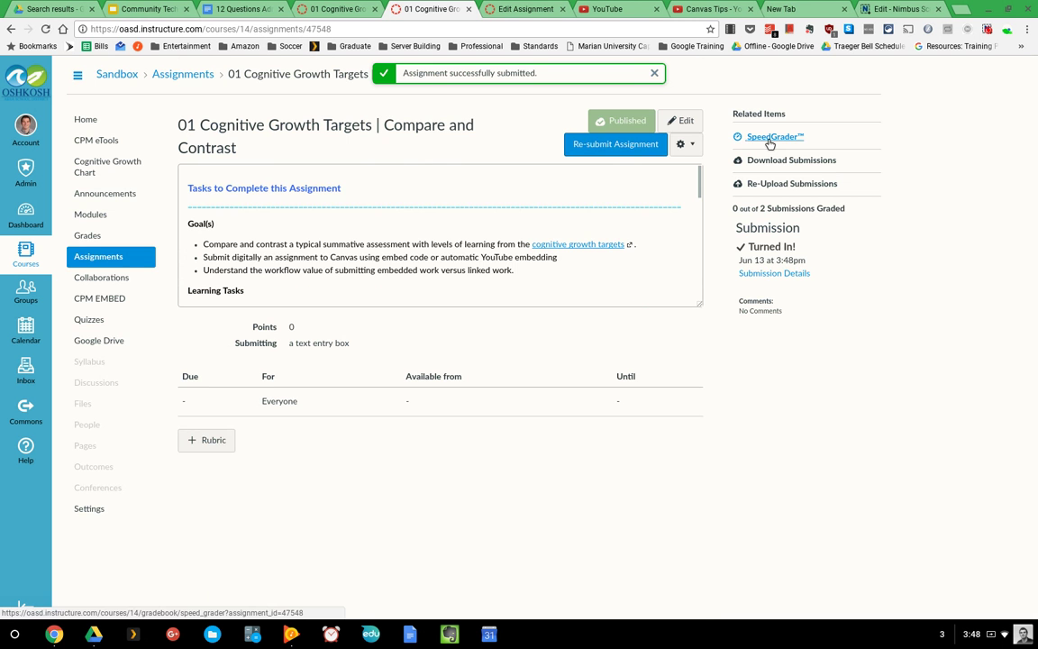
# Open the assignment in SpeedGrader and page through the embedded presentation forward to slide 7 and back to slide 4.
pyautogui.click(770, 141)
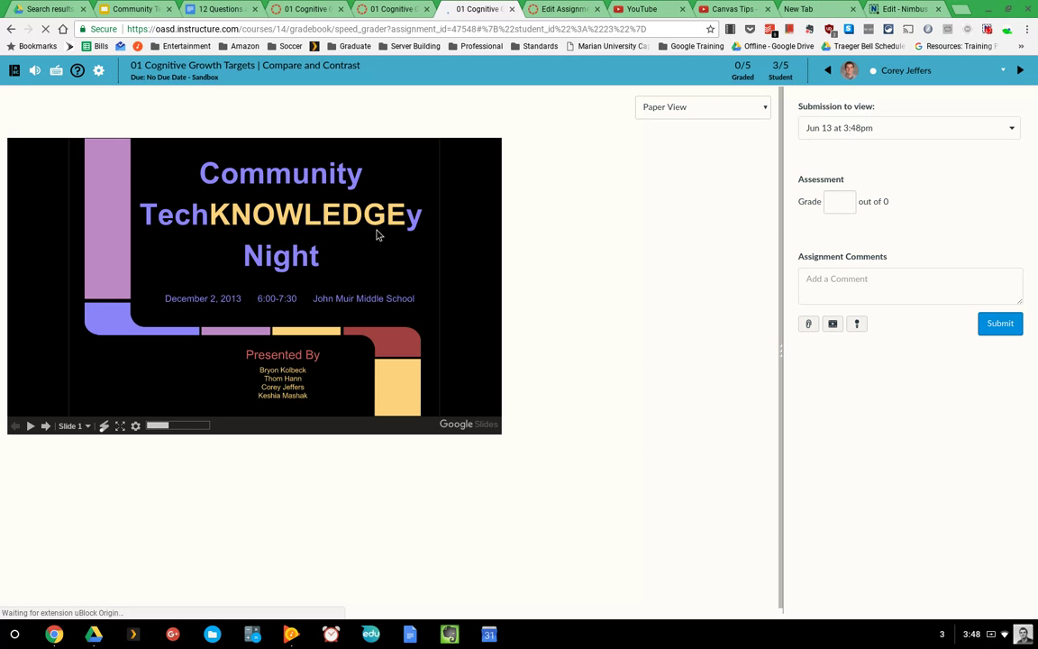
pyautogui.click(45, 426)
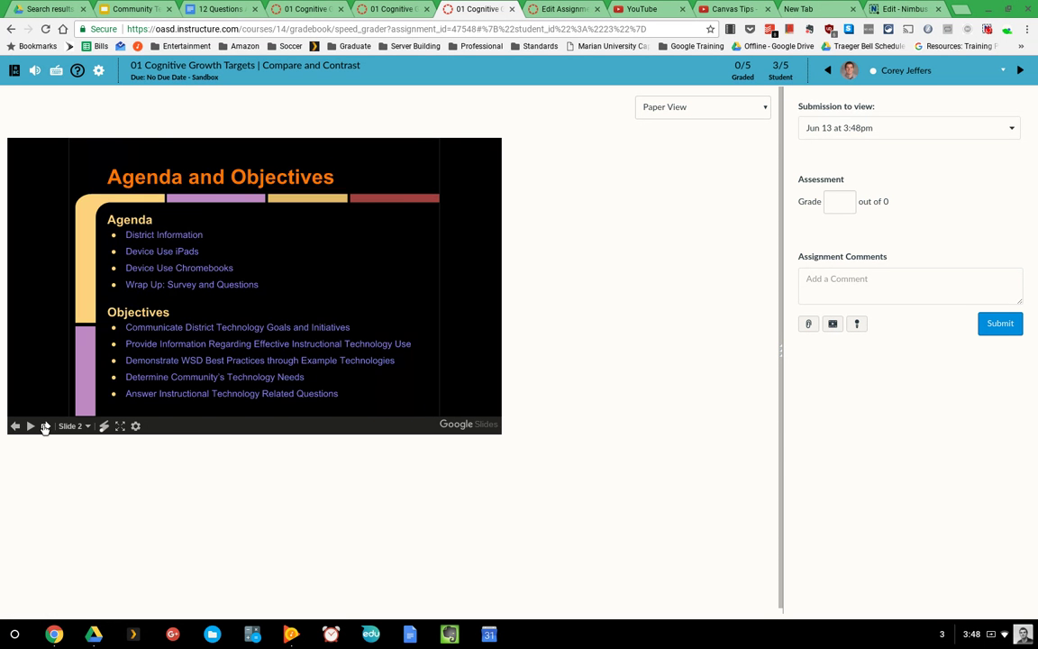
pyautogui.click(45, 427)
pyautogui.click(45, 427)
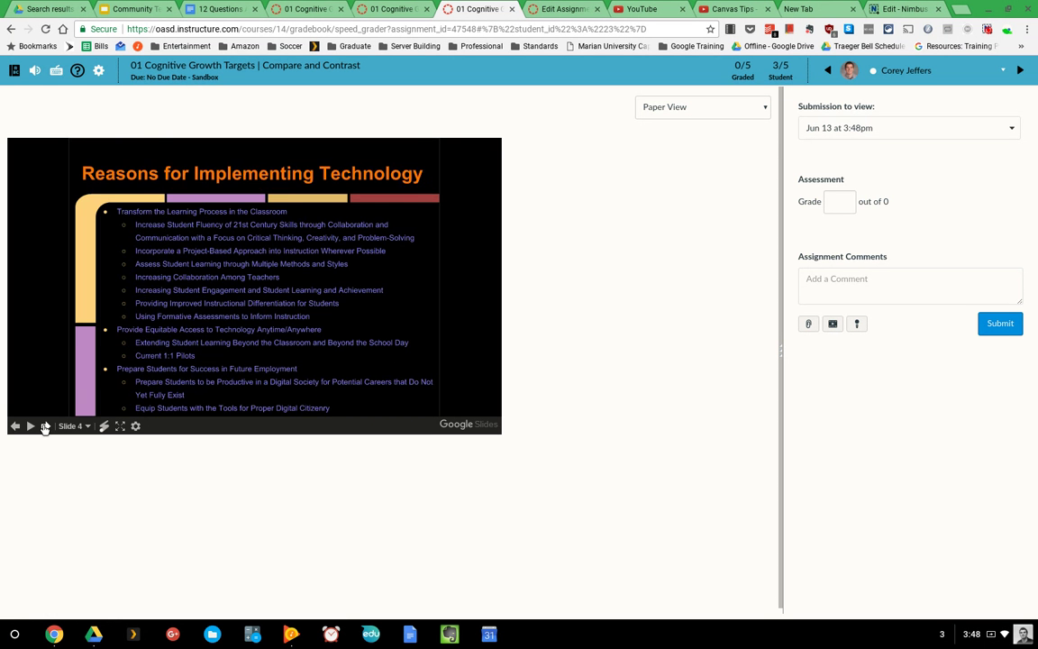
pyautogui.click(45, 427)
pyautogui.click(45, 427)
pyautogui.click(45, 427)
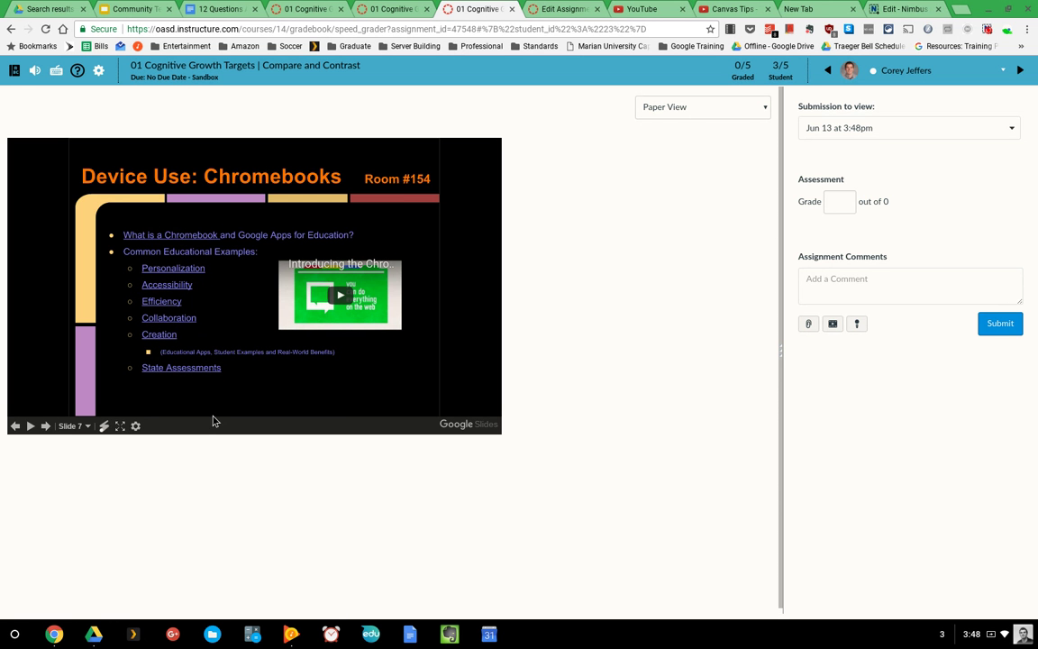
pyautogui.click(16, 427)
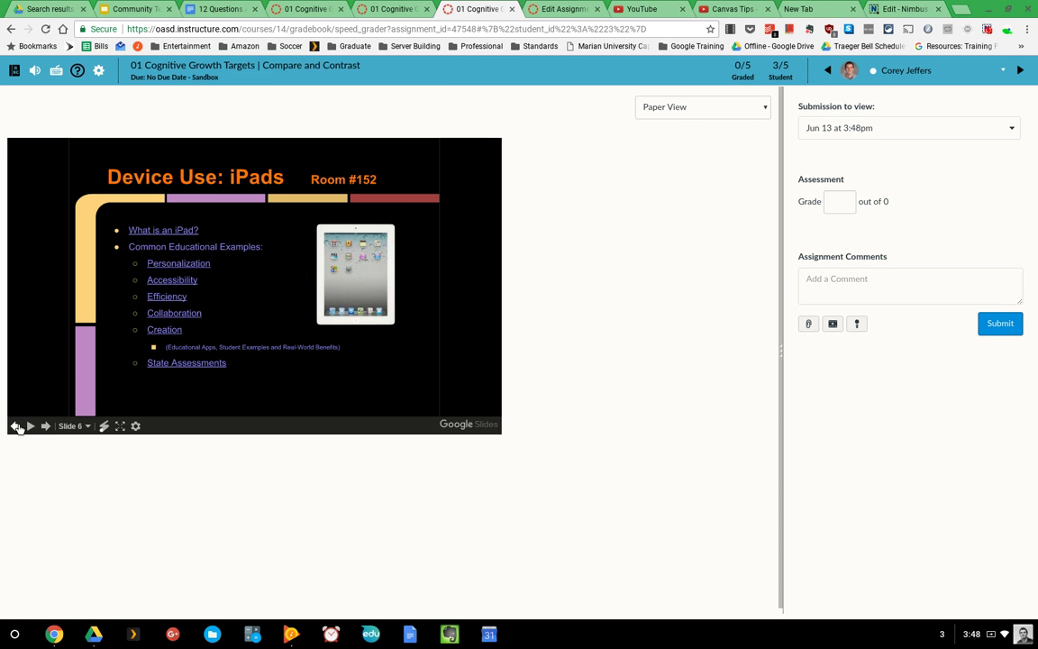
pyautogui.click(17, 427)
pyautogui.click(16, 427)
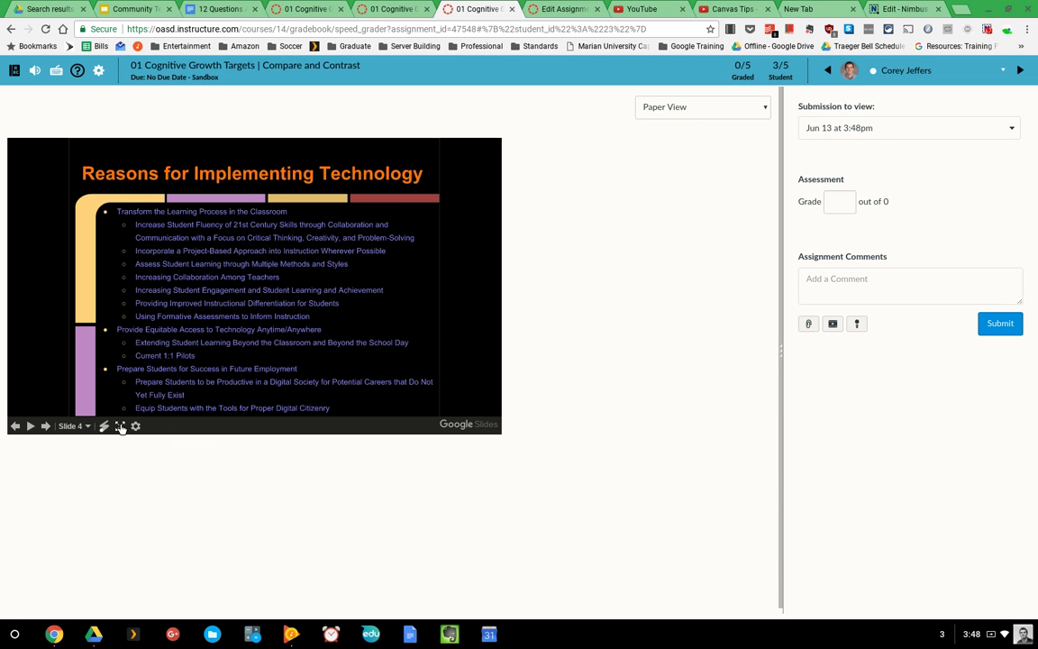
# View the earlier submissions from Jun 13 at 3:40pm, 3:37pm and 3:36pm in turn.
pyautogui.click(857, 127)
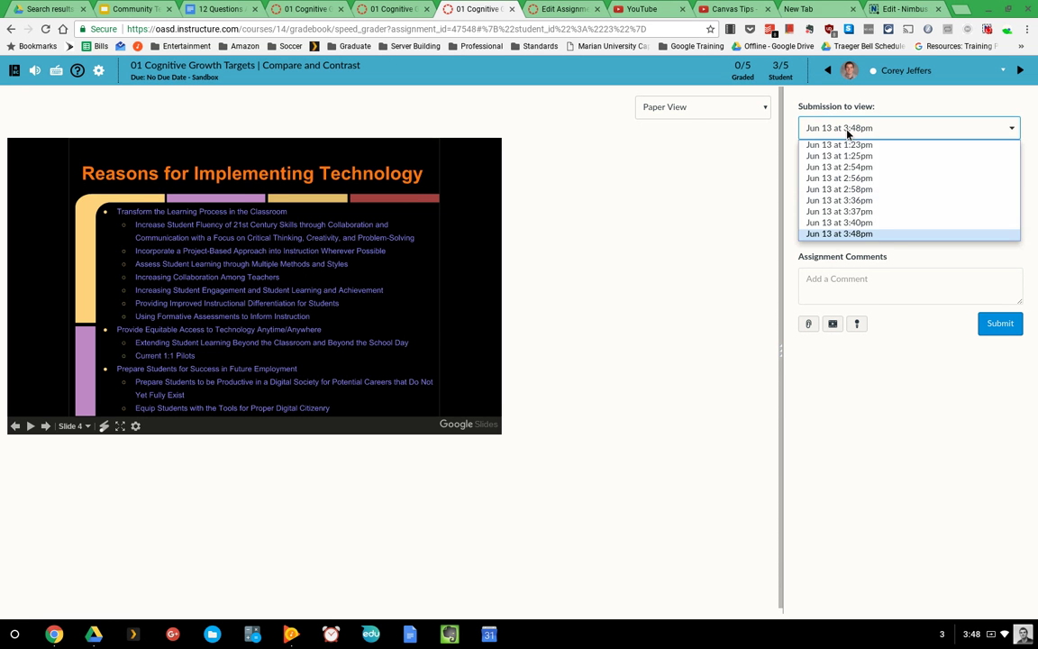
pyautogui.click(858, 232)
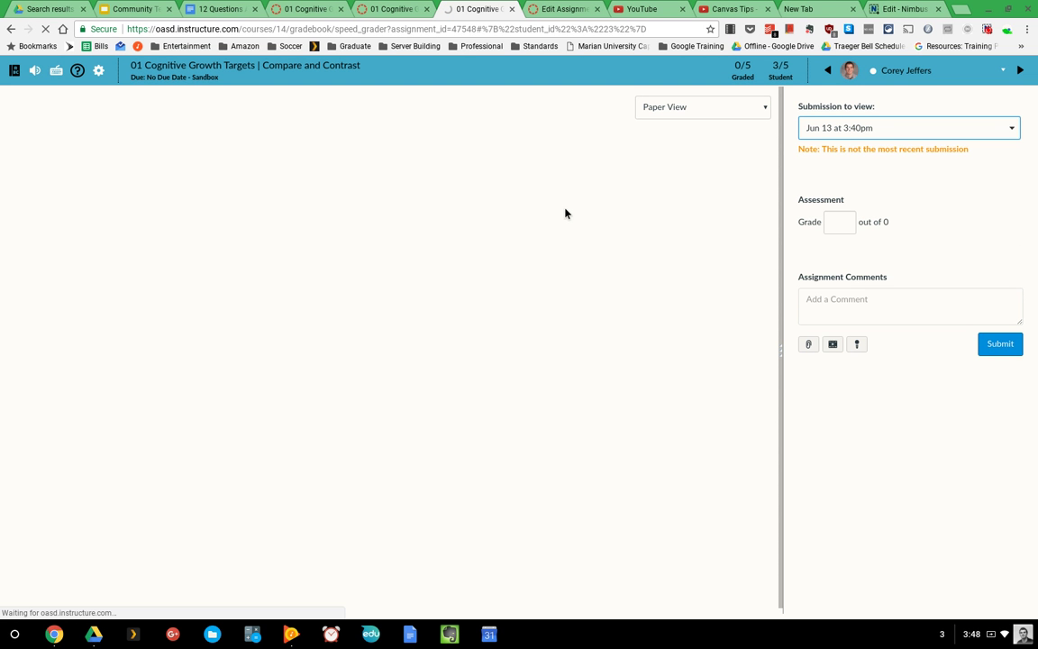
pyautogui.click(835, 127)
pyautogui.click(839, 211)
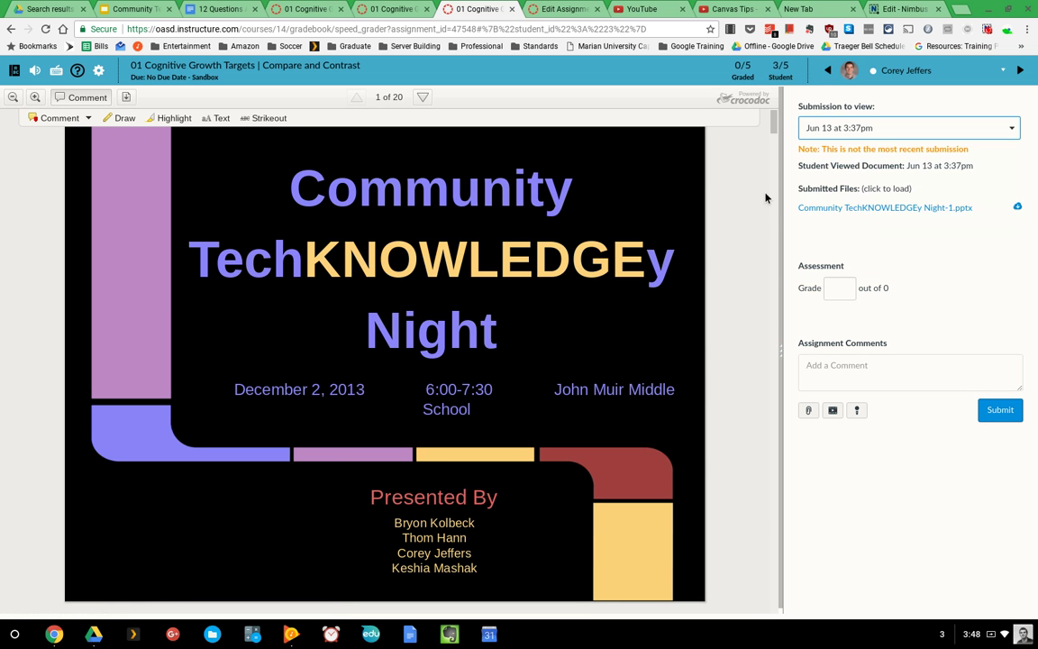
pyautogui.click(821, 128)
pyautogui.click(837, 157)
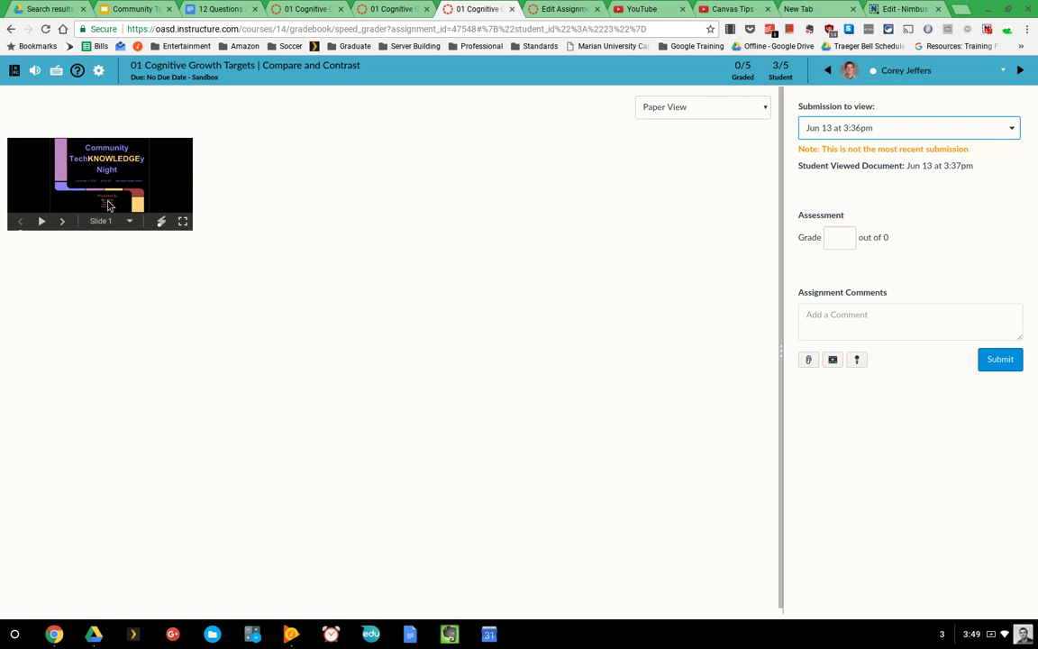
# Page through the small embedded presentation to slide 6, viewing it in full screen from slide 3, and exit full screen.
pyautogui.click(62, 221)
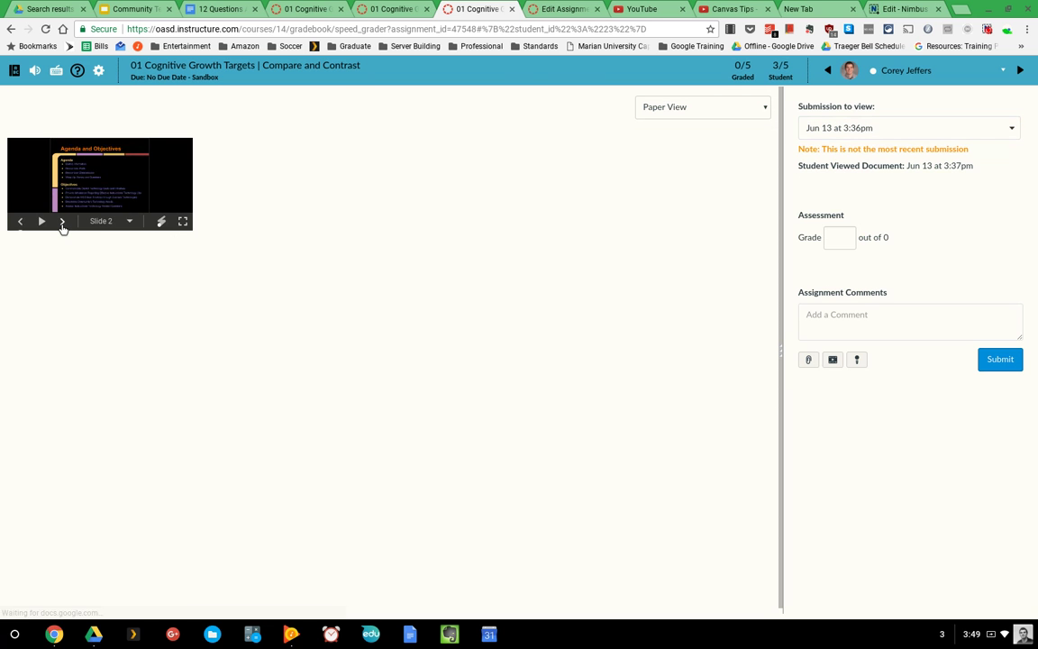
pyautogui.click(62, 222)
pyautogui.click(183, 222)
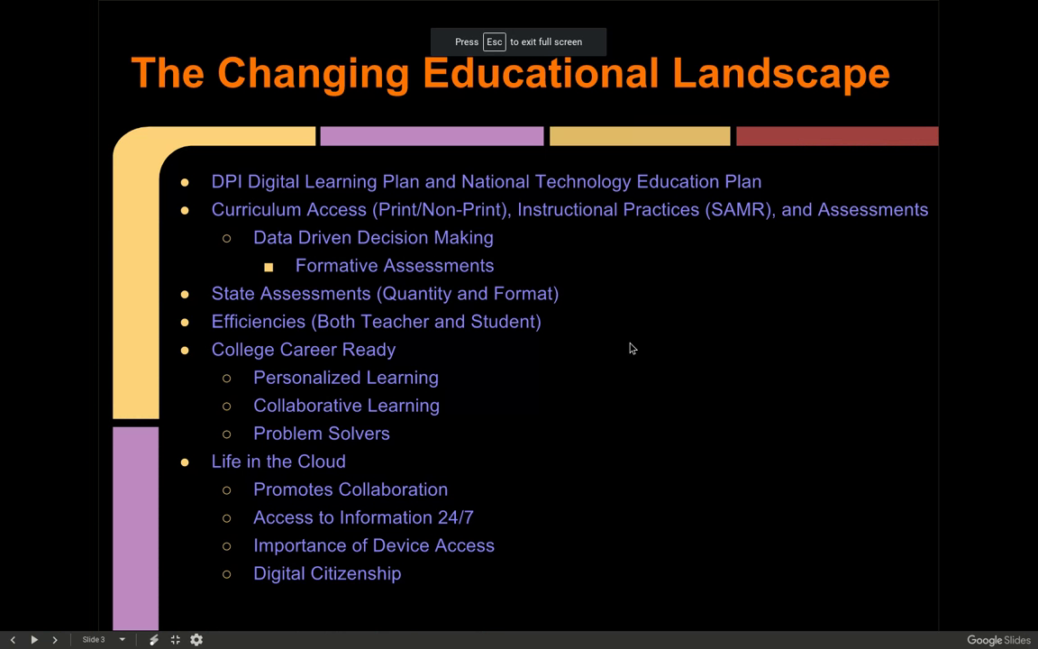
pyautogui.click(54, 639)
pyautogui.click(54, 639)
pyautogui.click(54, 639)
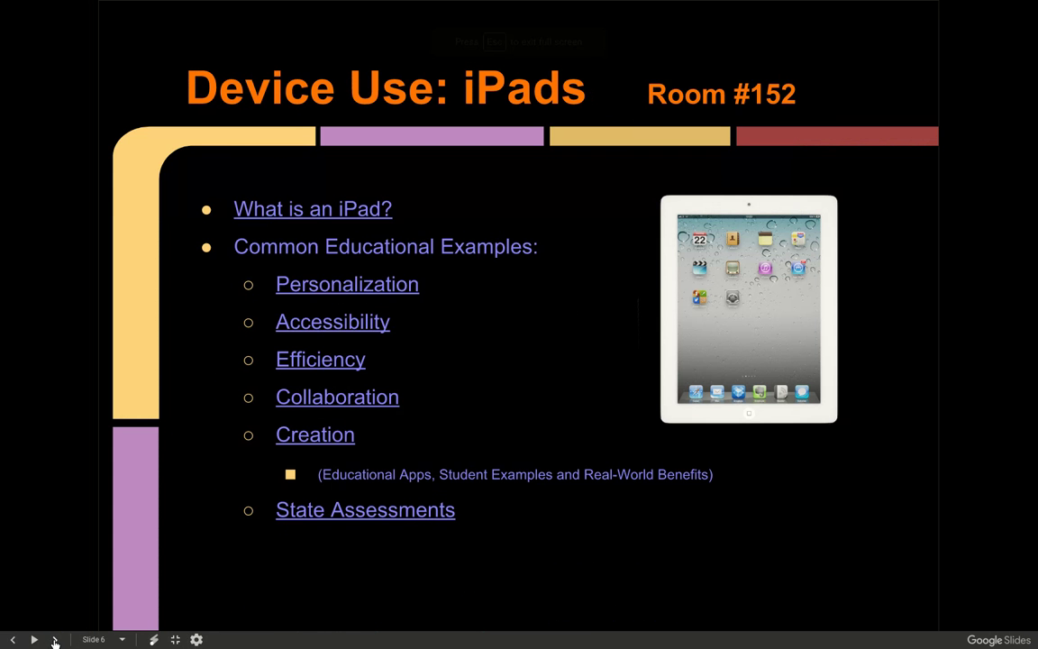
pyautogui.click(175, 640)
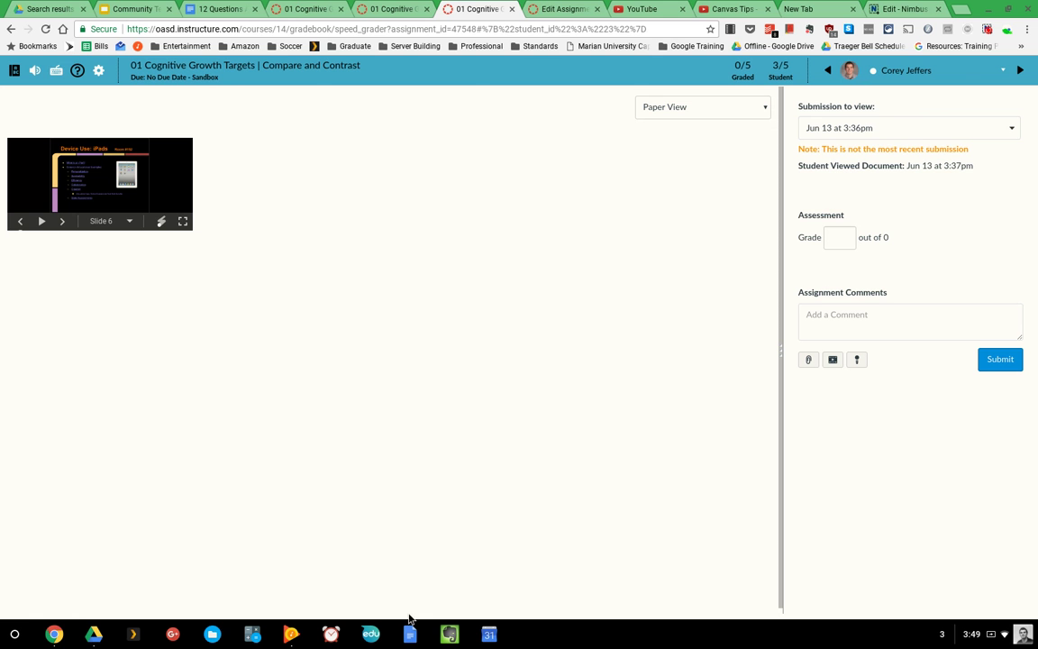
# Return to the Jun 13 at 3:48pm submission and advance its embedded presentation to slide 2.
pyautogui.click(855, 322)
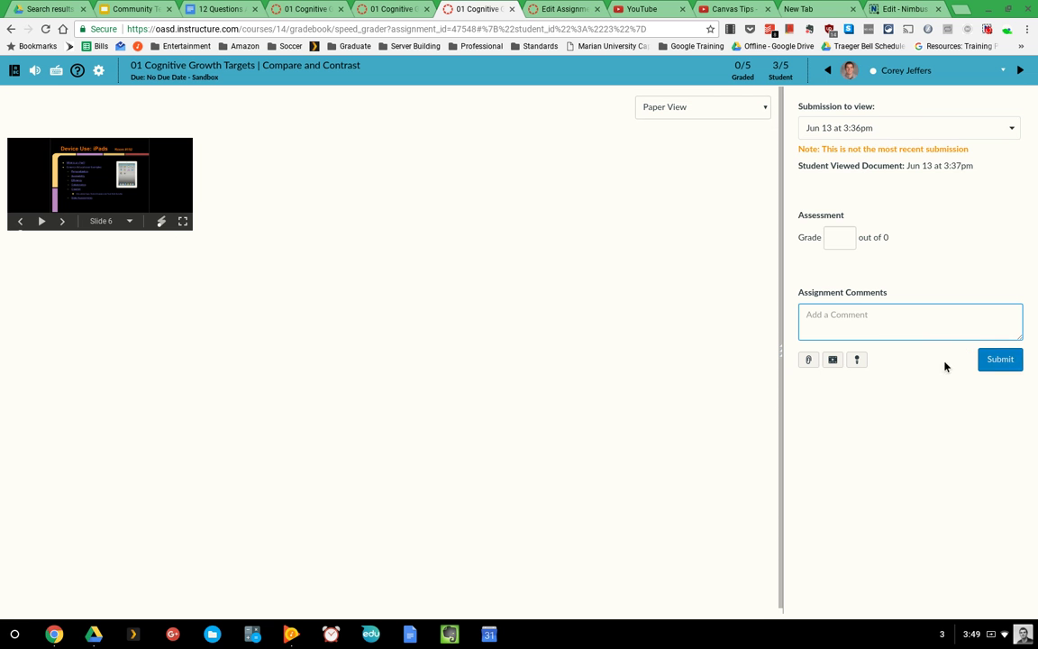
pyautogui.click(866, 131)
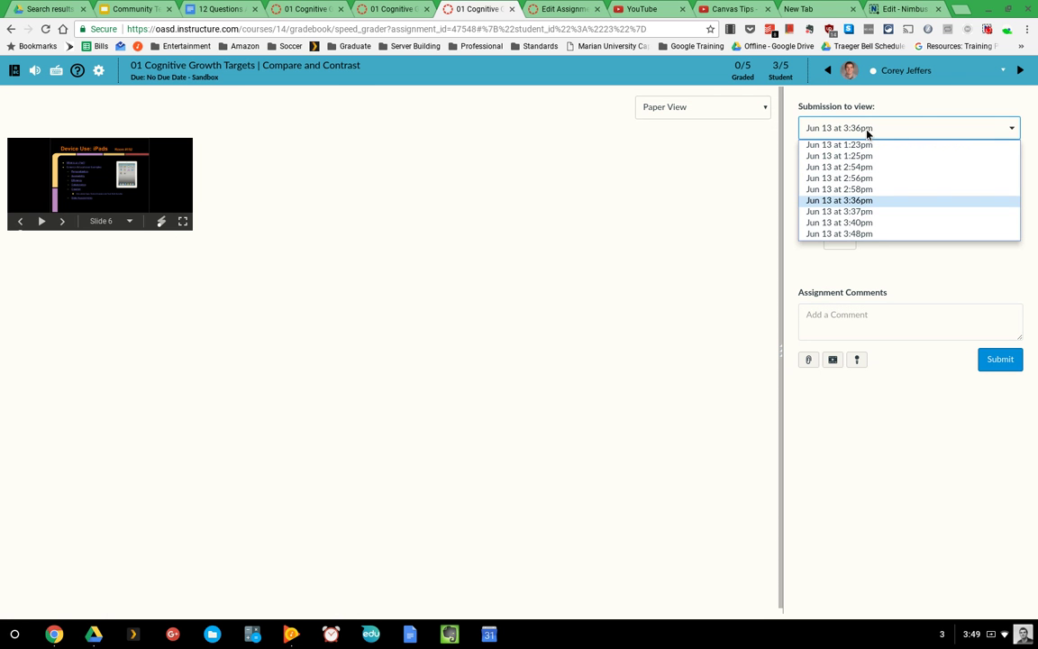
pyautogui.click(878, 236)
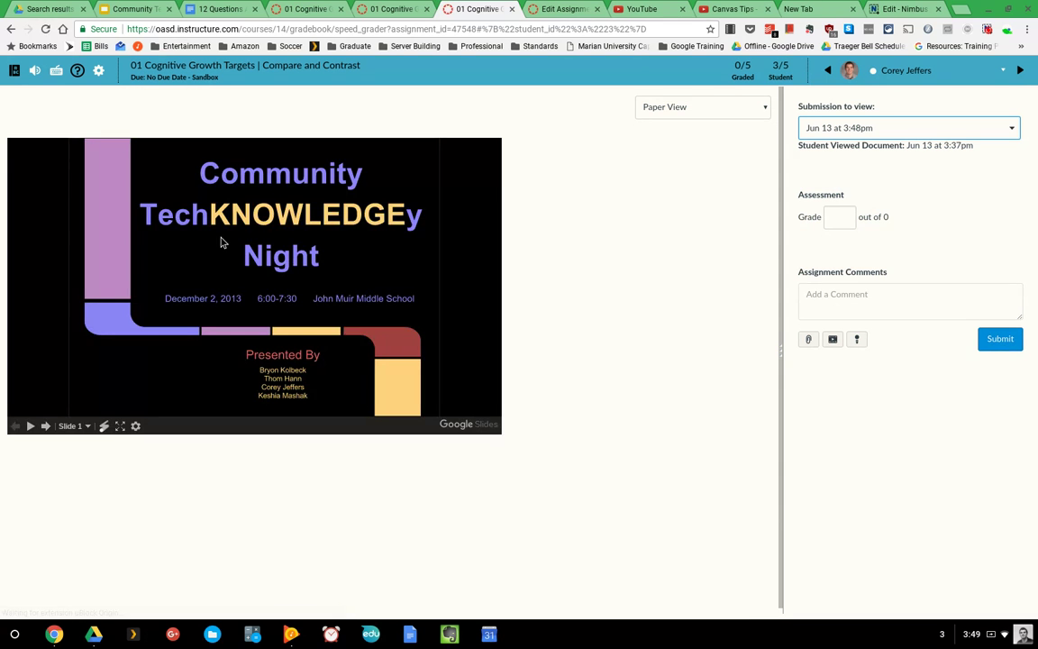
pyautogui.click(45, 425)
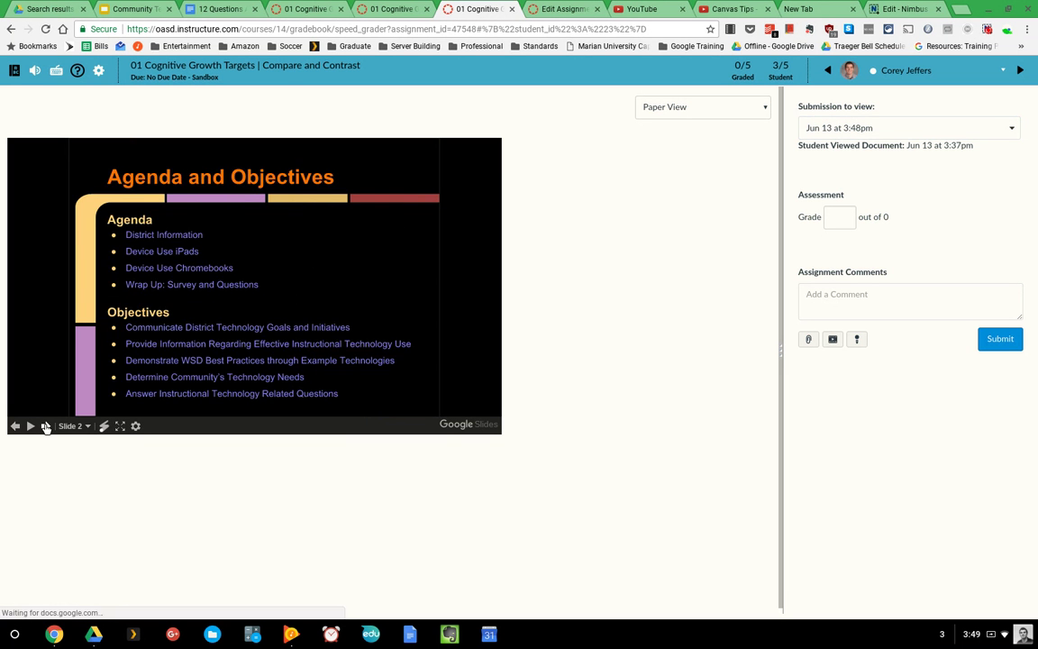